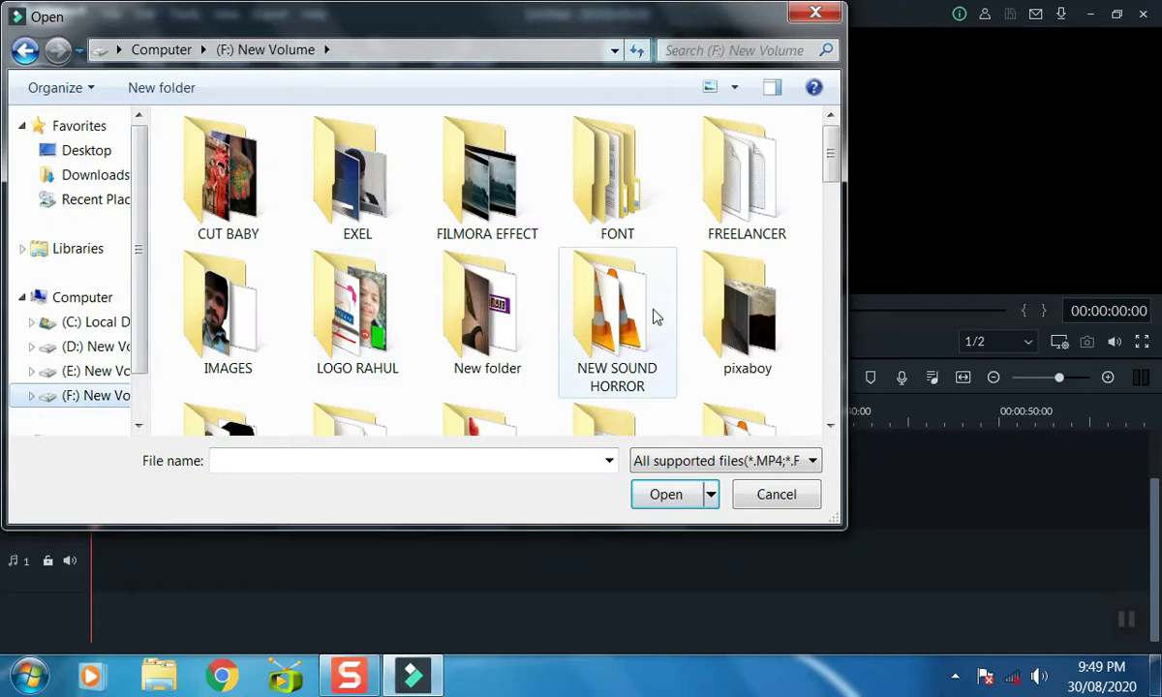
# Step: Import the video clip "Girl - 39698" from the pixaboy folder on the F: drive into the project media
pyautogui.doubleClick(722, 322)
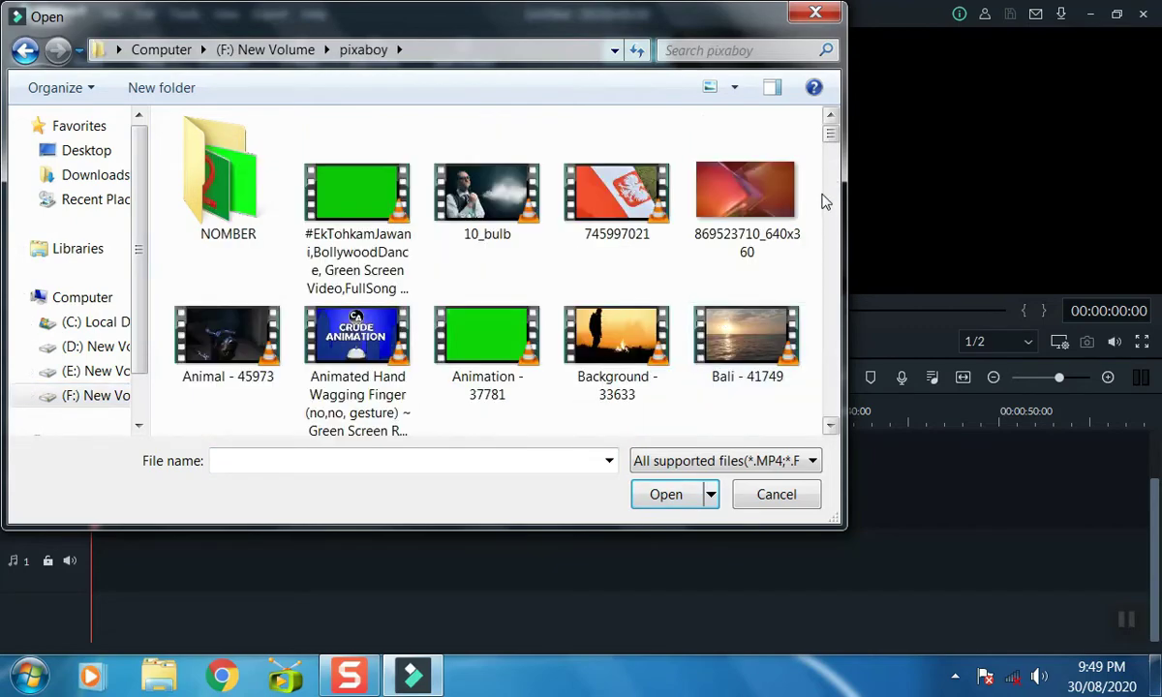
pyautogui.scroll(-3, 831, 146)
pyautogui.moveTo(831, 145); pyautogui.dragTo(850, 211)
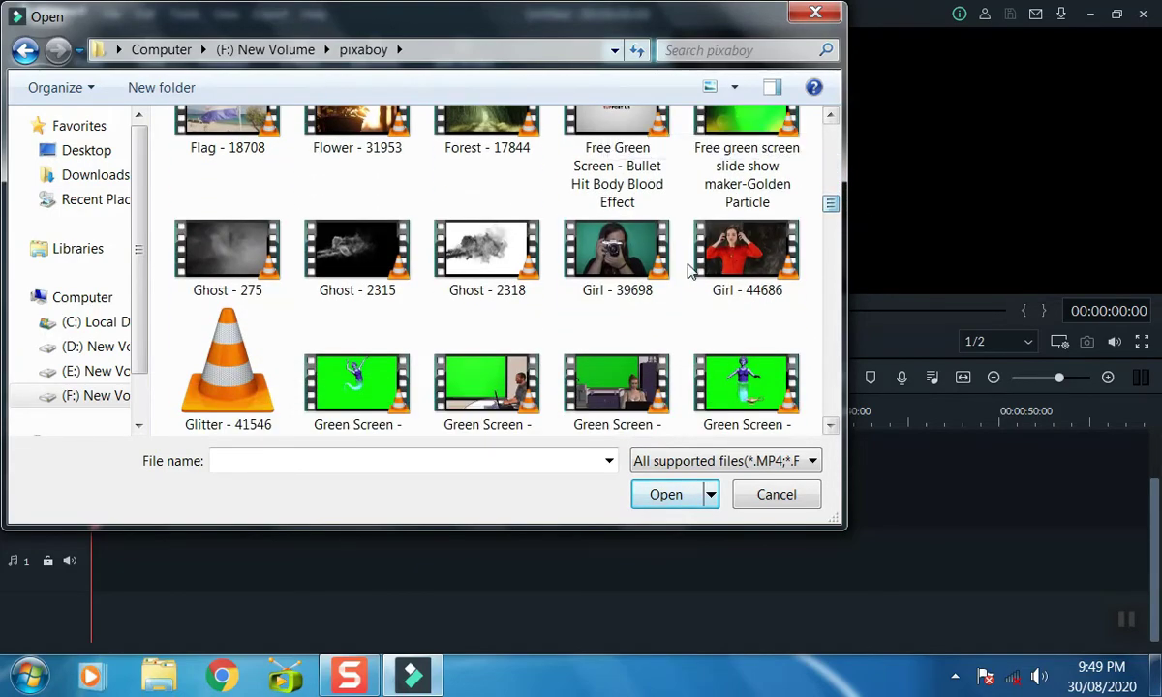
pyautogui.click(586, 243)
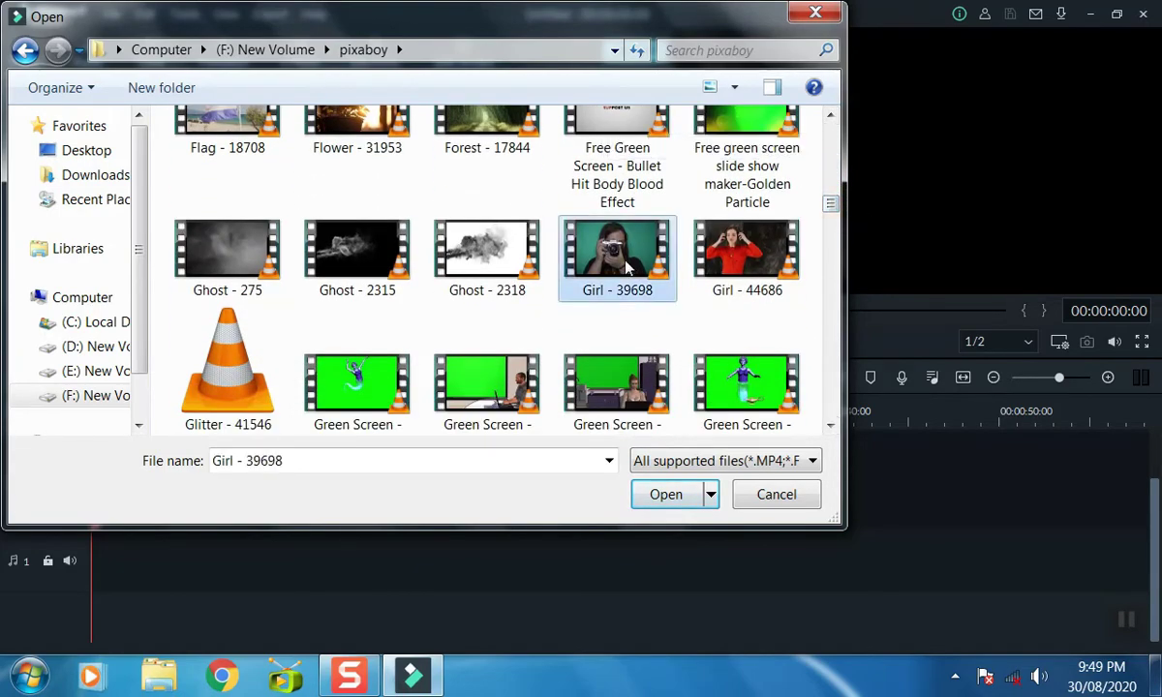
pyautogui.click(651, 495)
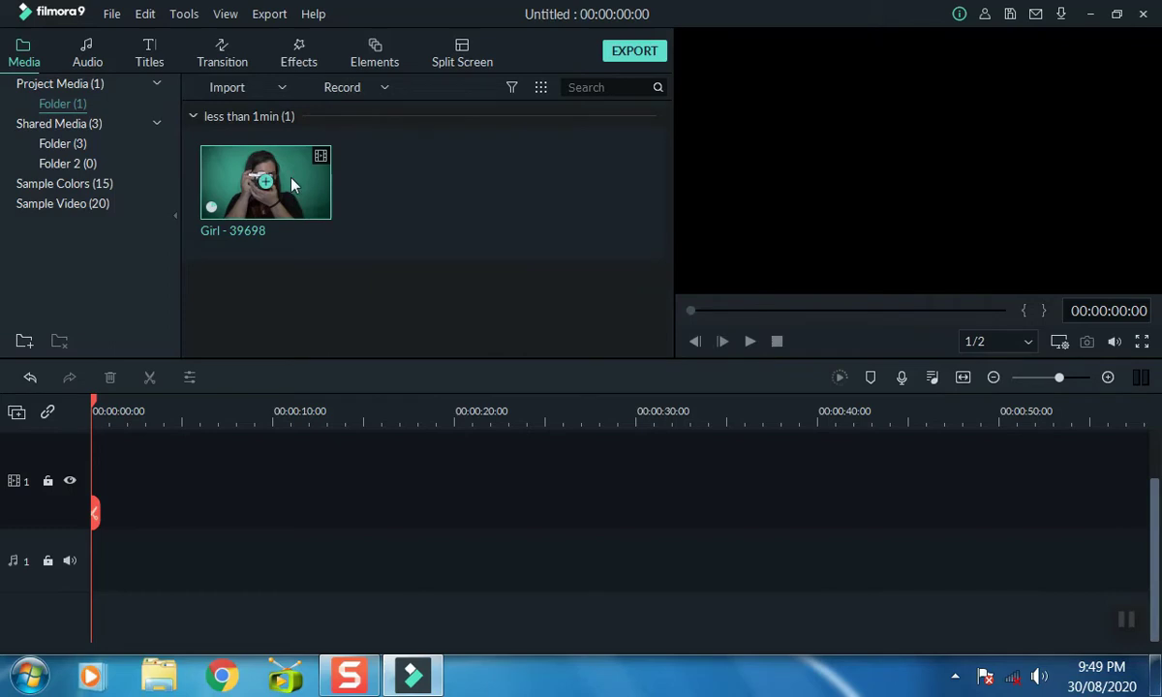
# Step: Insert the Girl - 39698 clip into the timeline, matching the project settings to the media at 1280 x 720 24fps
pyautogui.rightClick(272, 166)
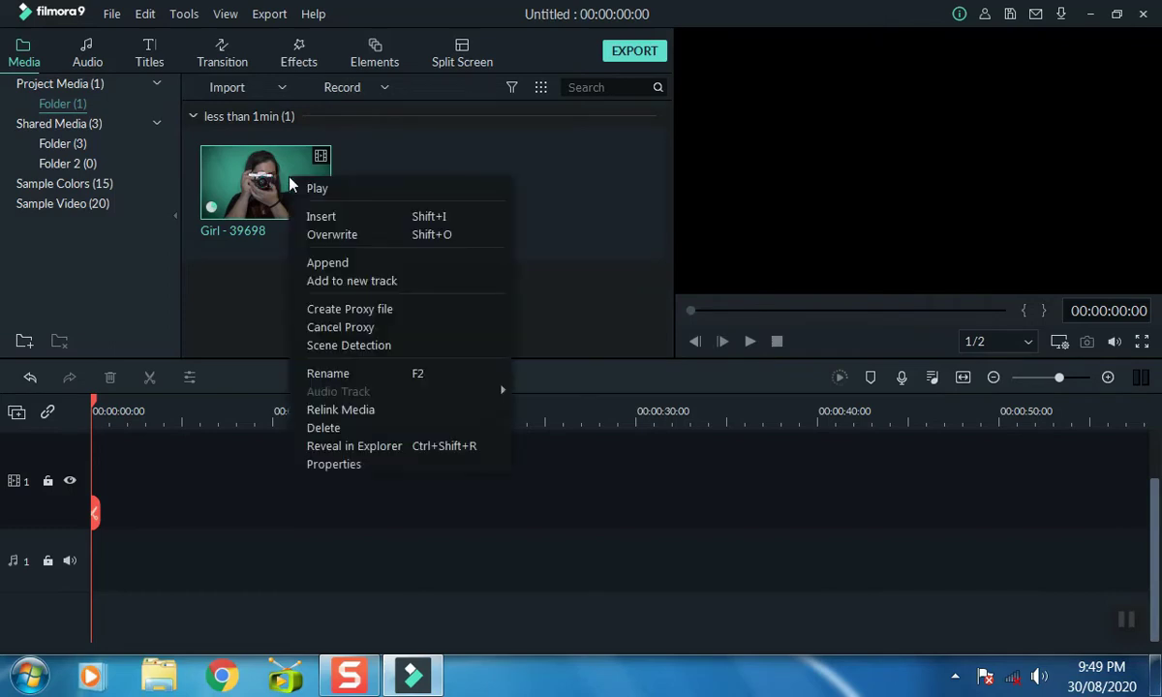
pyautogui.click(341, 217)
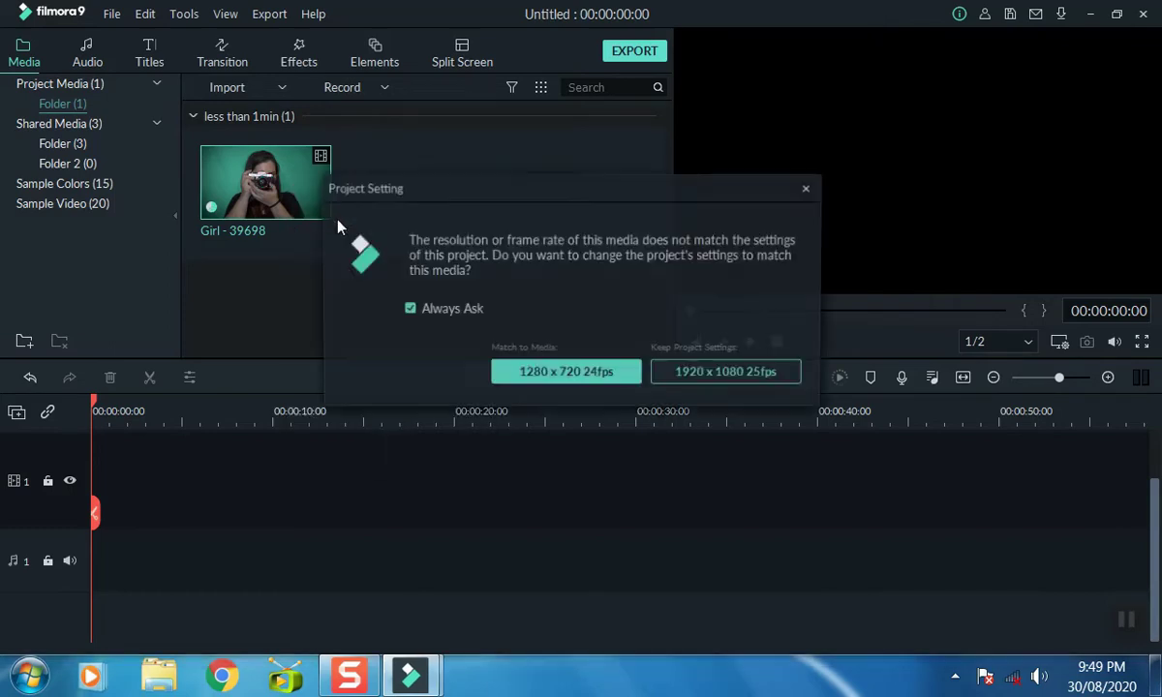
pyautogui.click(567, 375)
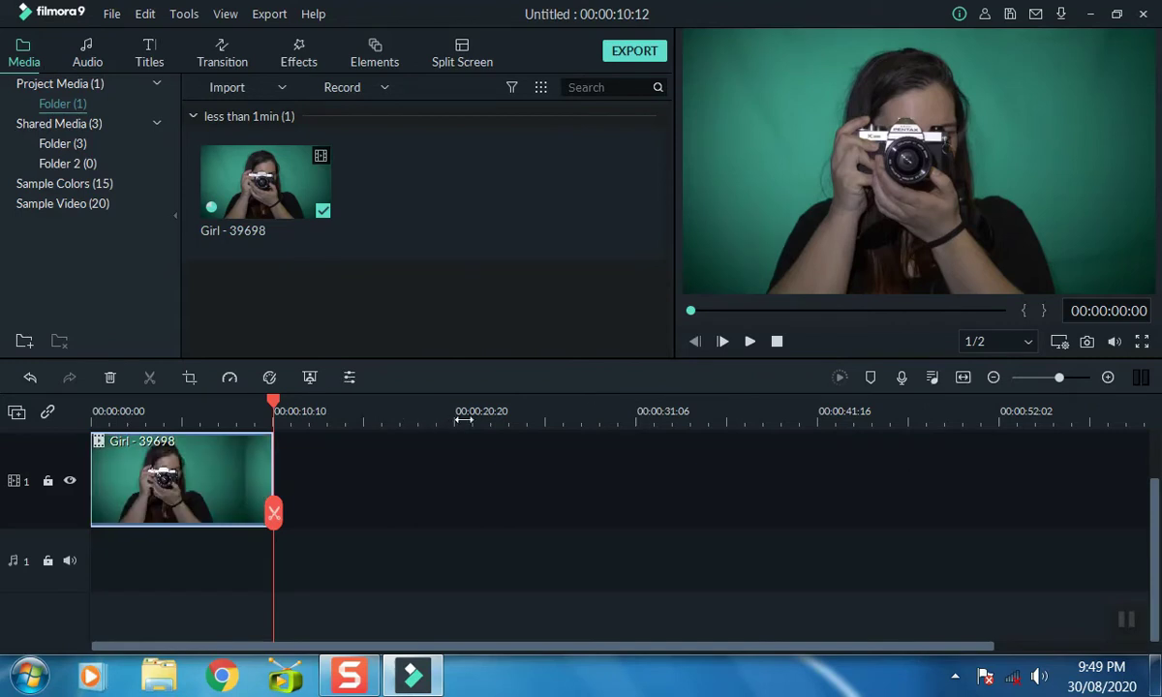
# Step: Split the Girl - 39698 clip at 00:00:05:06 and delete its second half
pyautogui.click(182, 411)
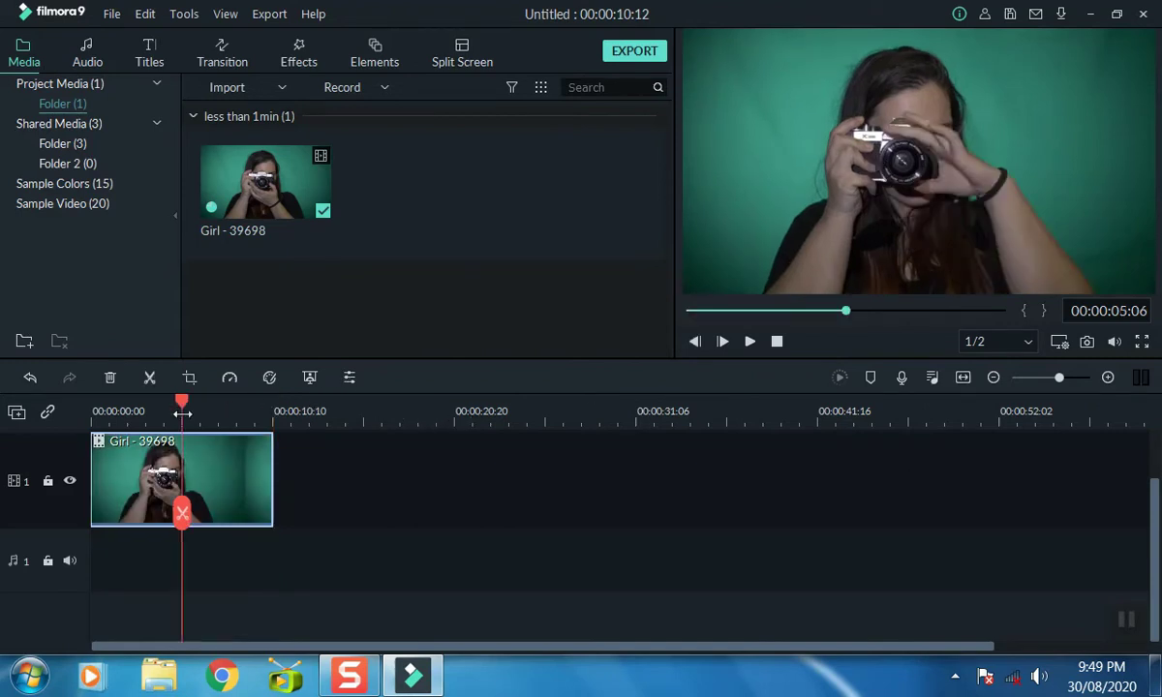
pyautogui.click(183, 514)
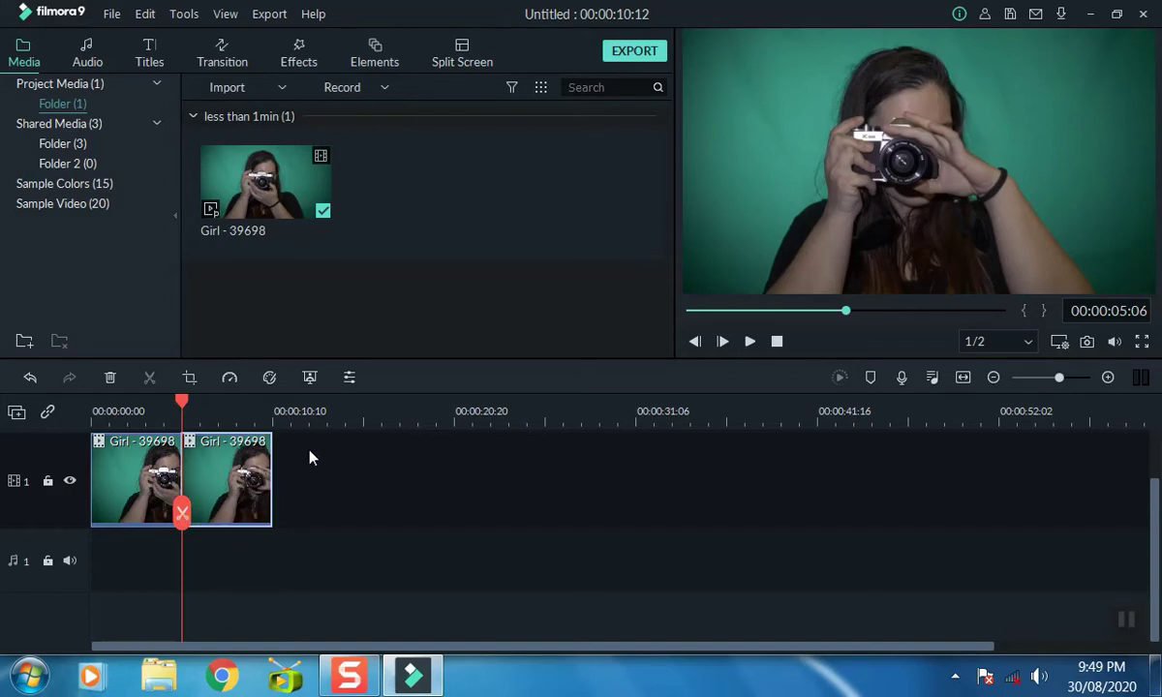
pyautogui.click(232, 475)
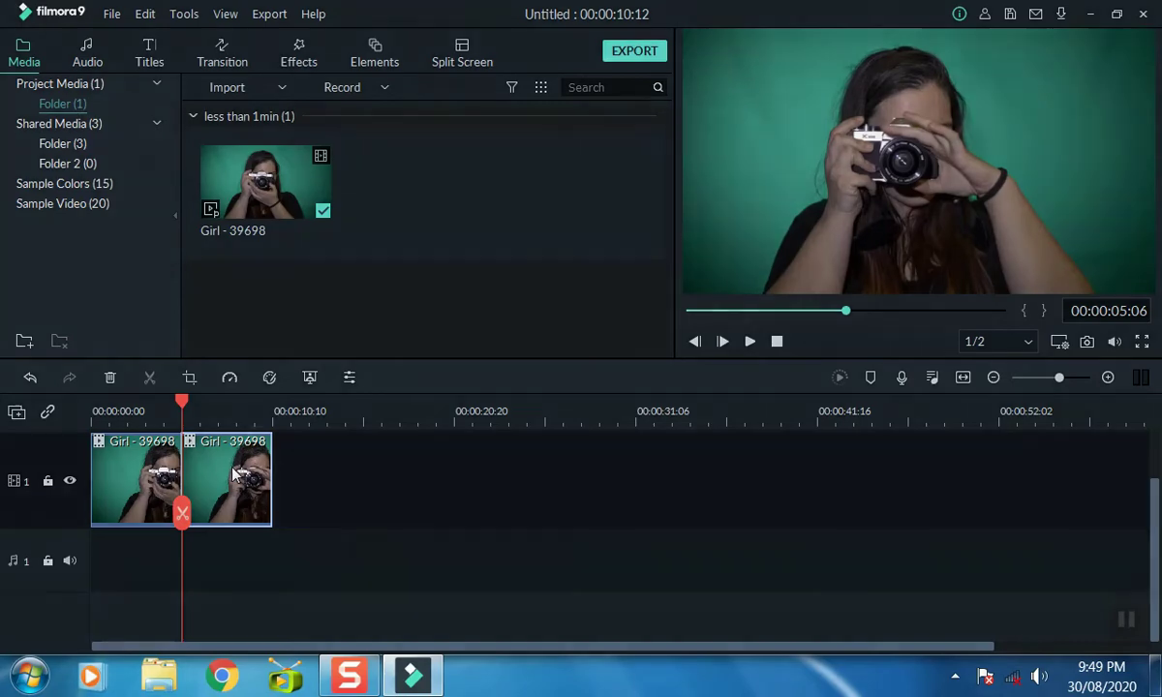
pyautogui.press('Delete')
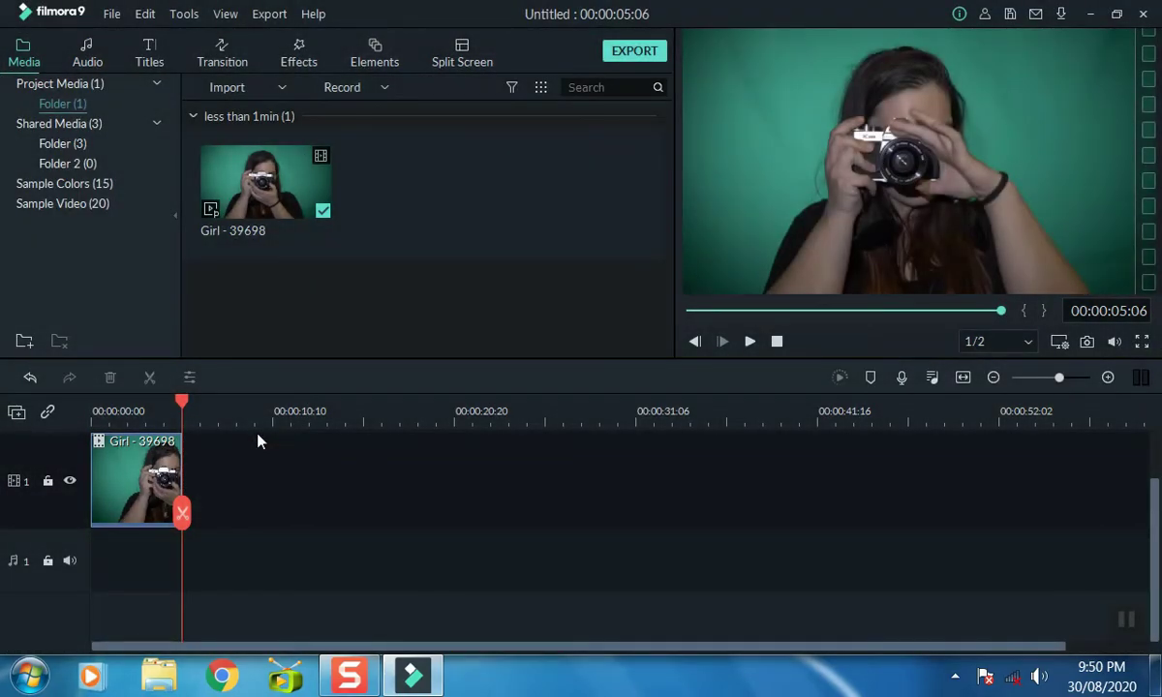
# Step: Take a snapshot of the frame at 00:00:05:06 and reveal the resulting image file in Explorer
pyautogui.moveTo(246, 191)
pyautogui.click(1087, 343)
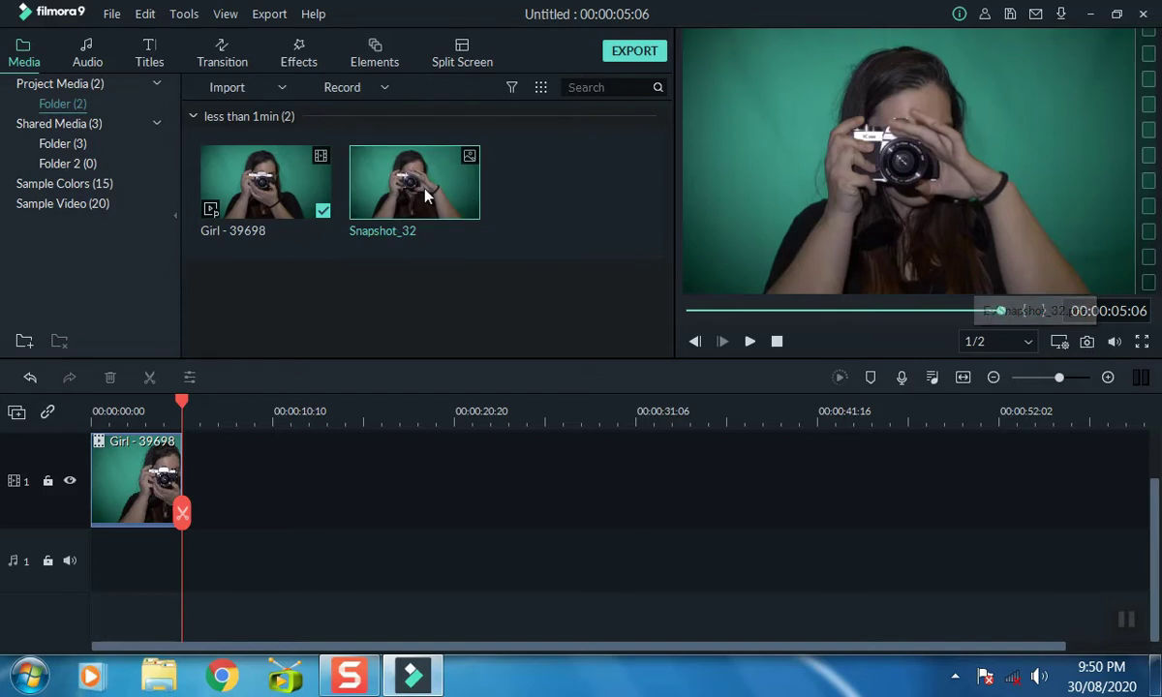
pyautogui.moveTo(435, 192)
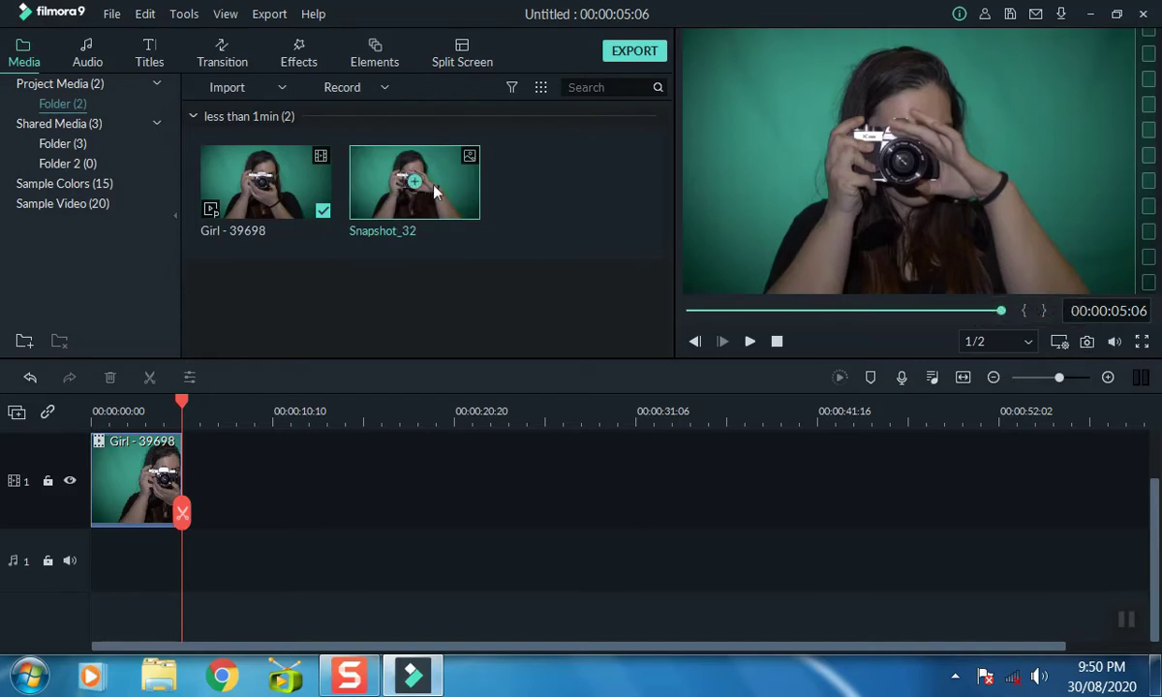
pyautogui.rightClick(433, 195)
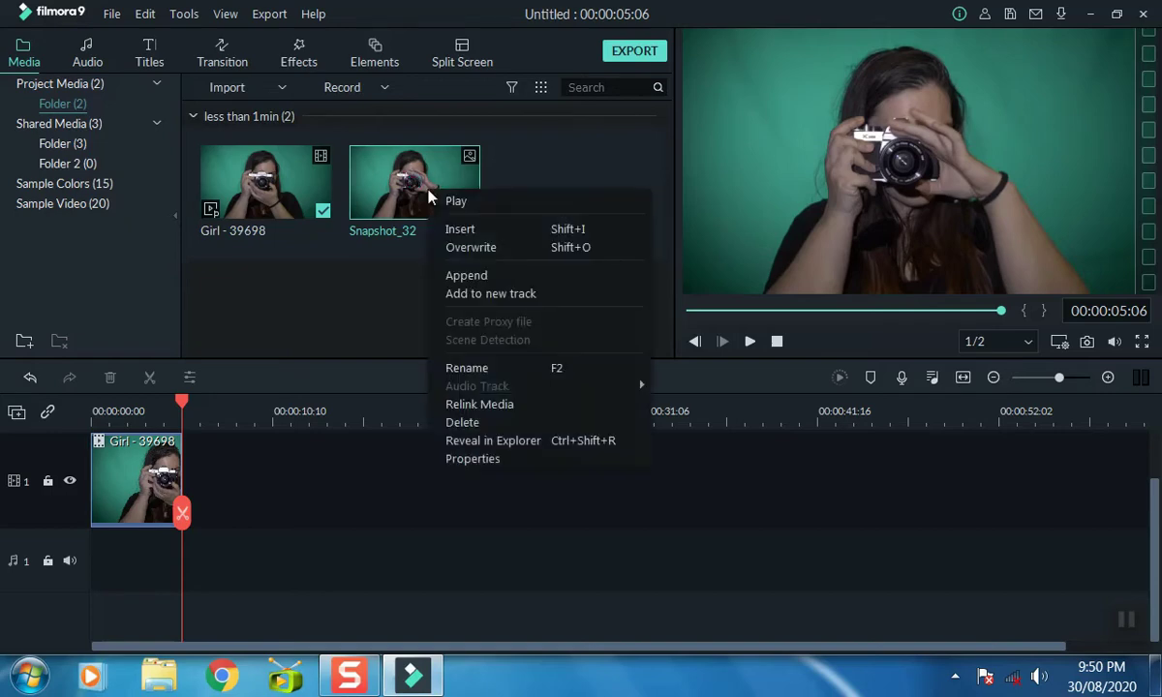
pyautogui.click(497, 444)
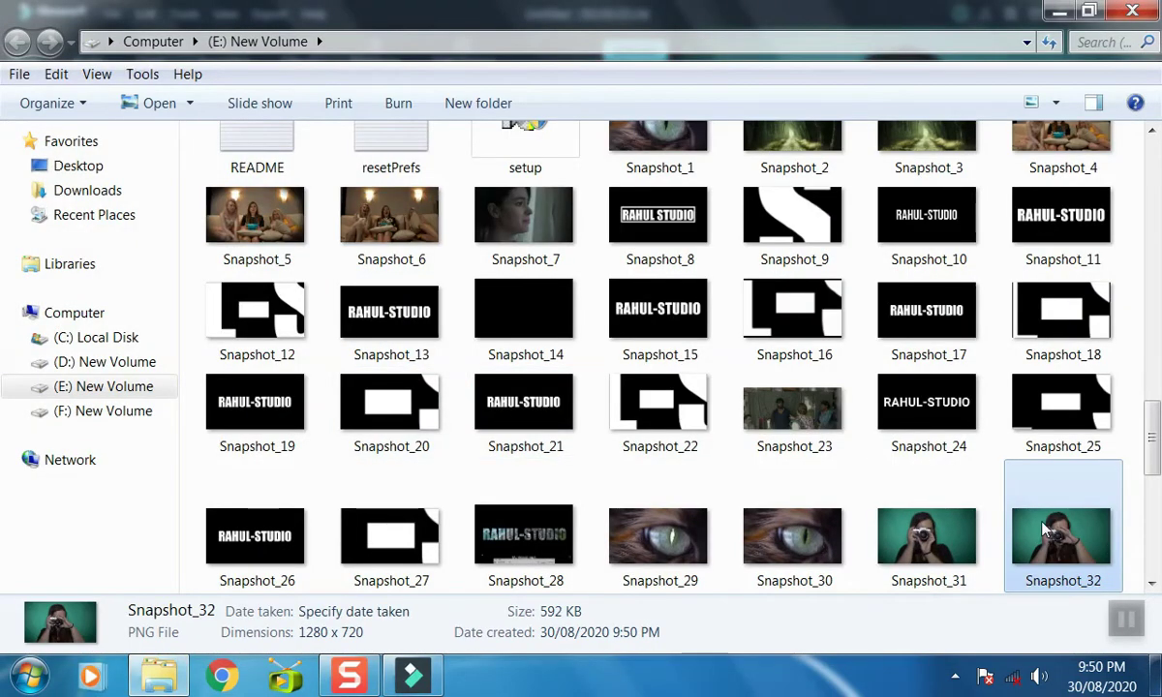
# Step: Open the Snapshot_32 image from the E: drive in Adobe Photoshop
pyautogui.rightClick(1065, 547)
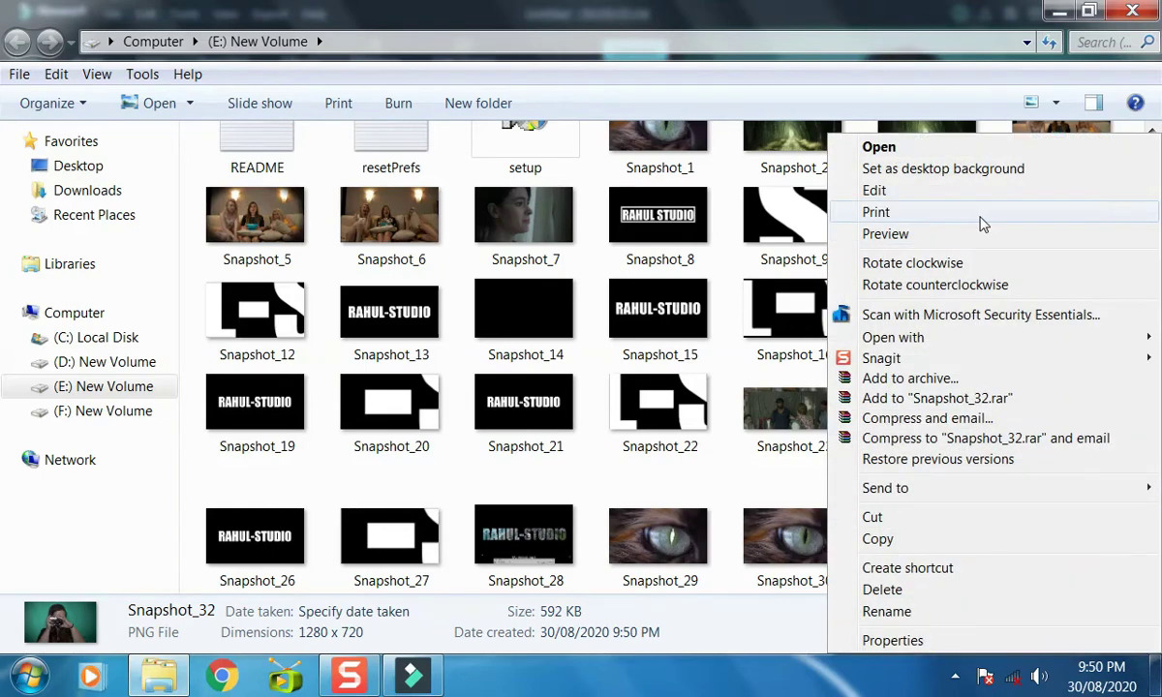
pyautogui.moveTo(822, 337)
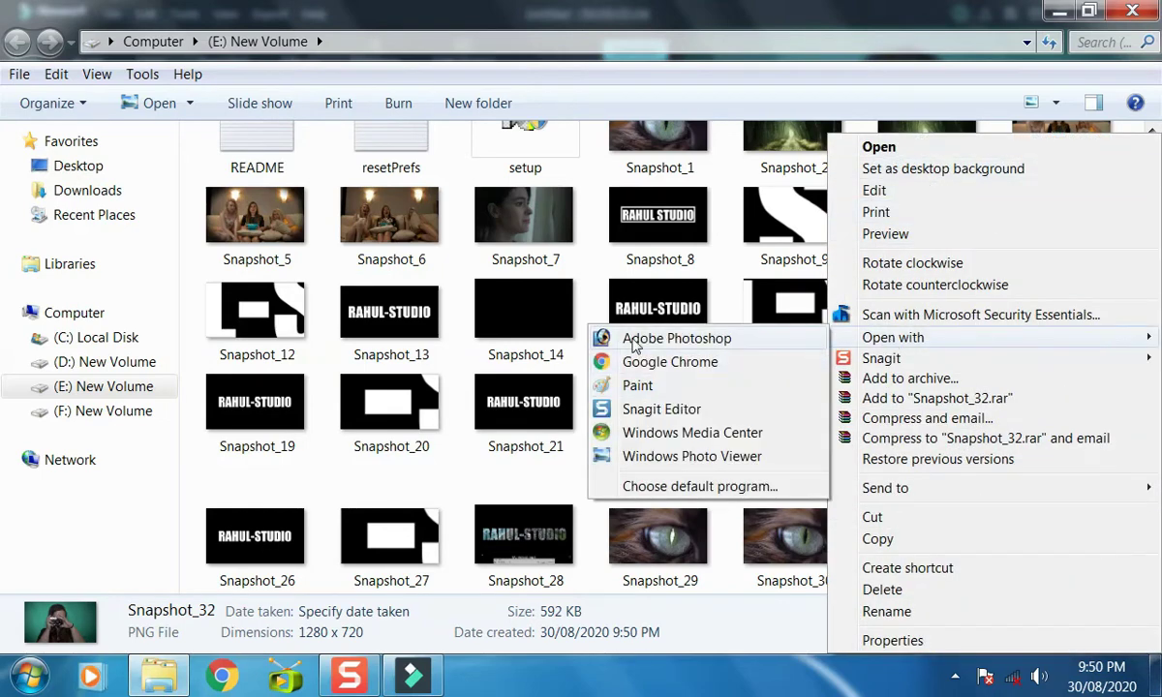
pyautogui.click(638, 341)
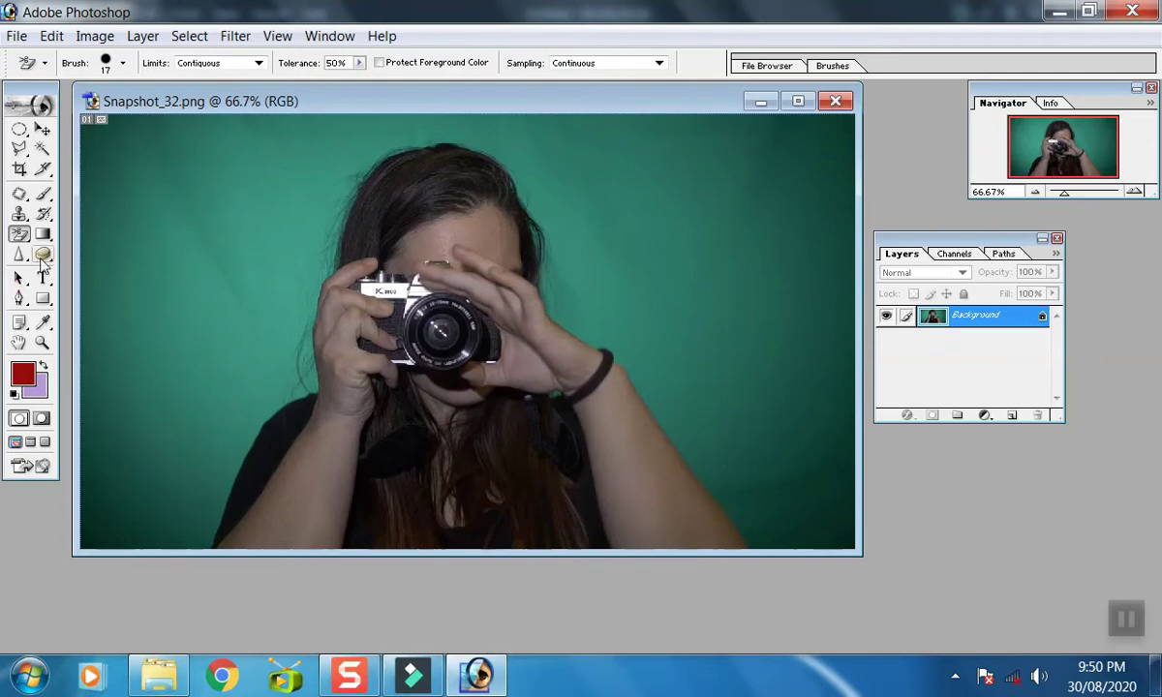
# Step: Erase the centre of the camera lens using the Background Eraser with a 15 px brush and Protect Foreground Color enabled
pyautogui.click(22, 235)
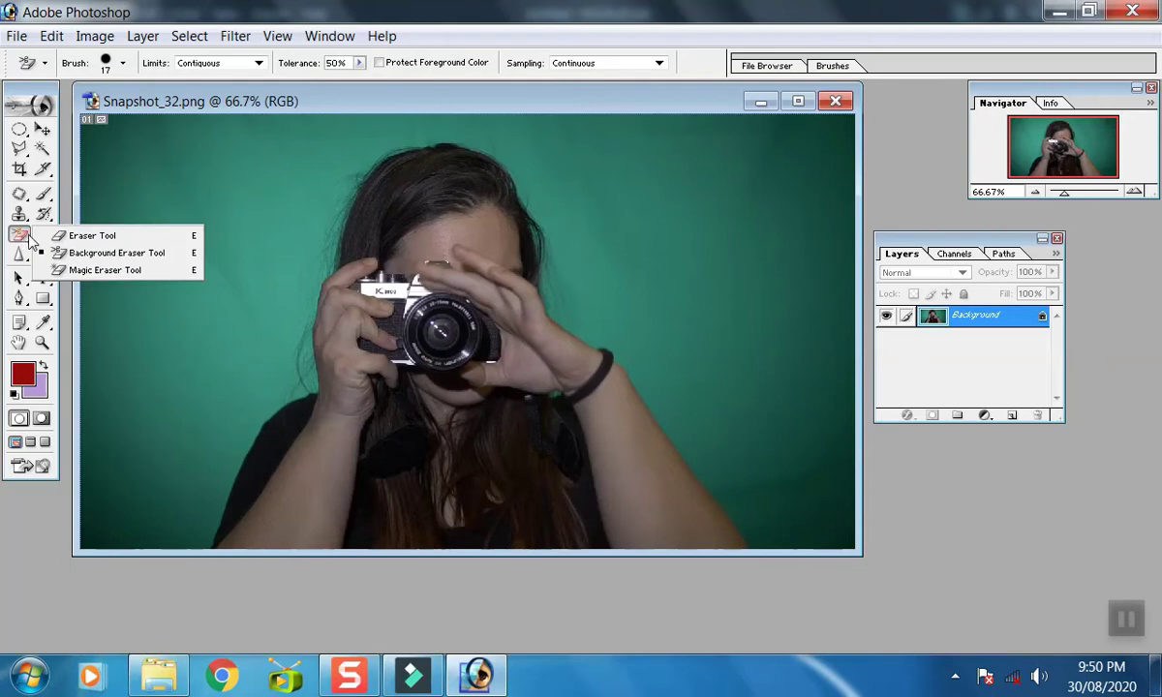
pyautogui.click(110, 254)
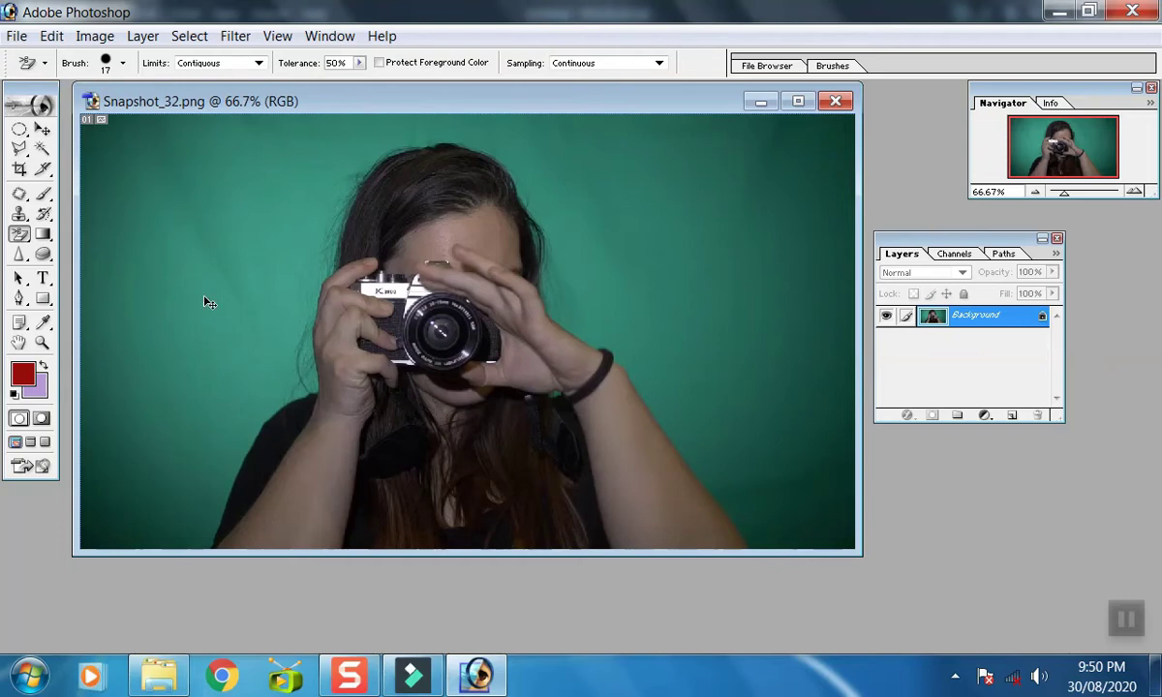
pyautogui.hotkey('ctrl', '+')
pyautogui.hotkey('ctrl', '+')
pyautogui.hotkey('ctrl', '+')
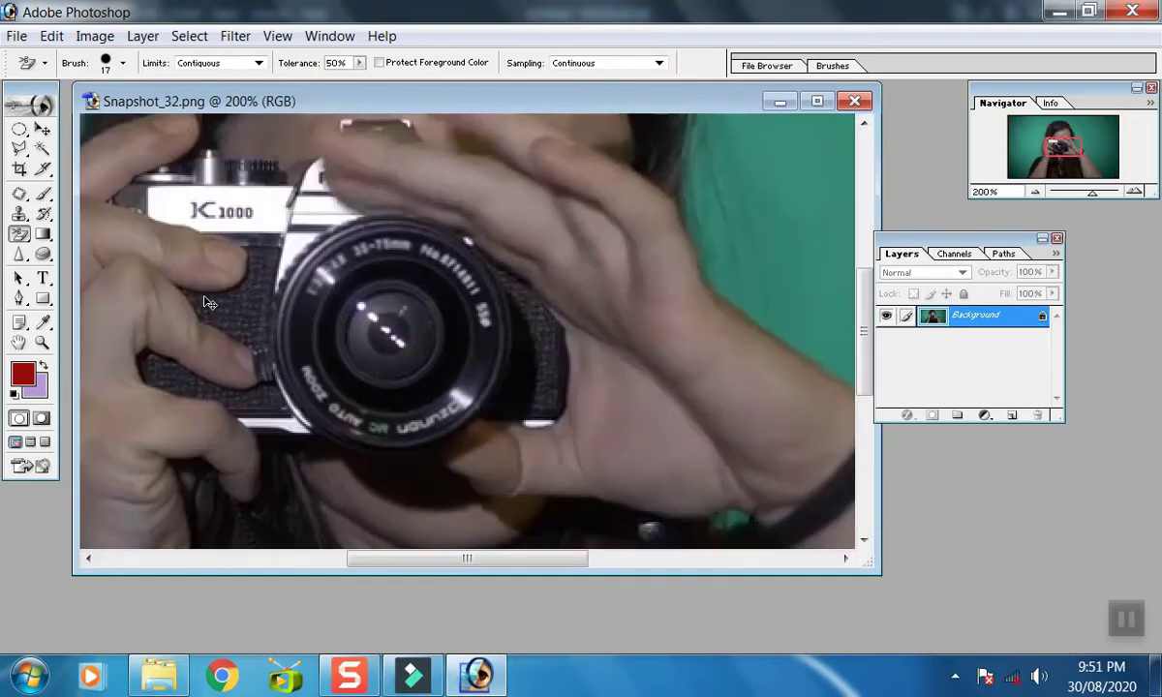
pyautogui.hotkey('ctrl', '+')
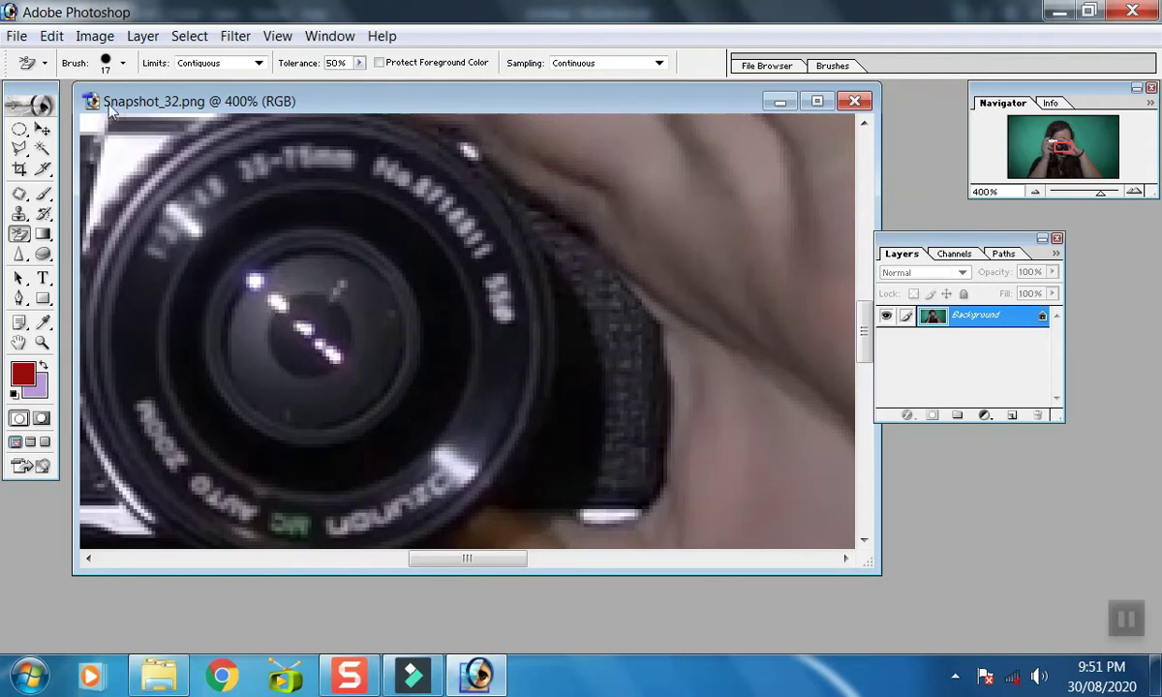
pyautogui.click(123, 64)
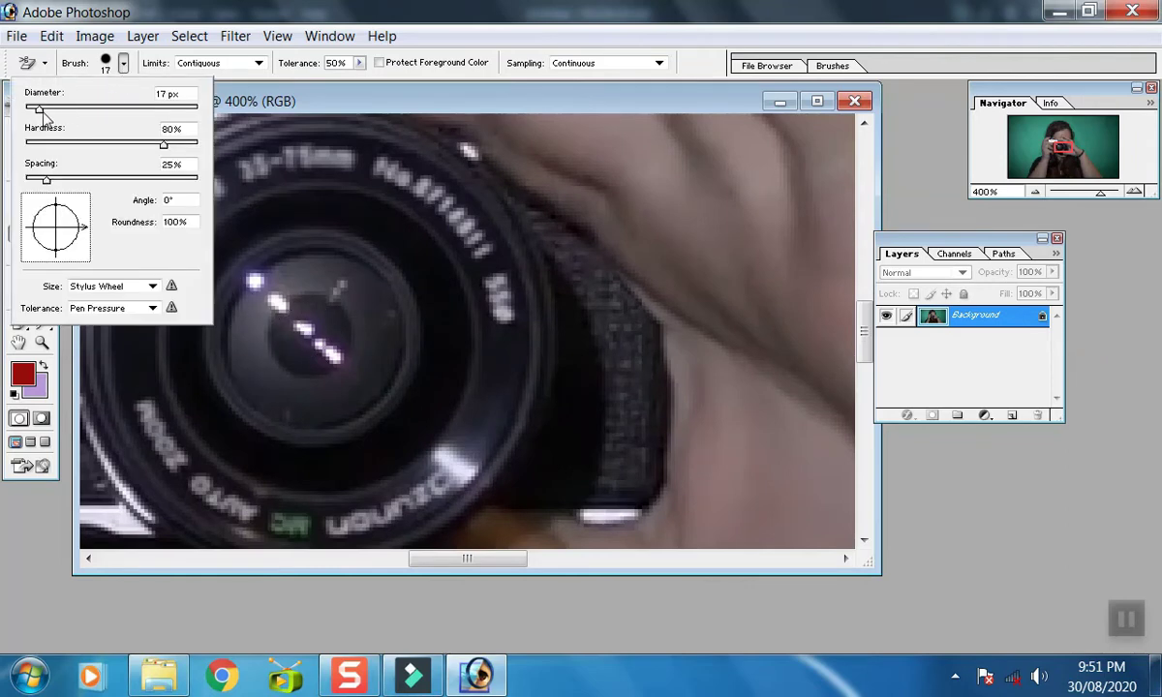
pyautogui.moveTo(39, 109); pyautogui.dragTo(32, 108)
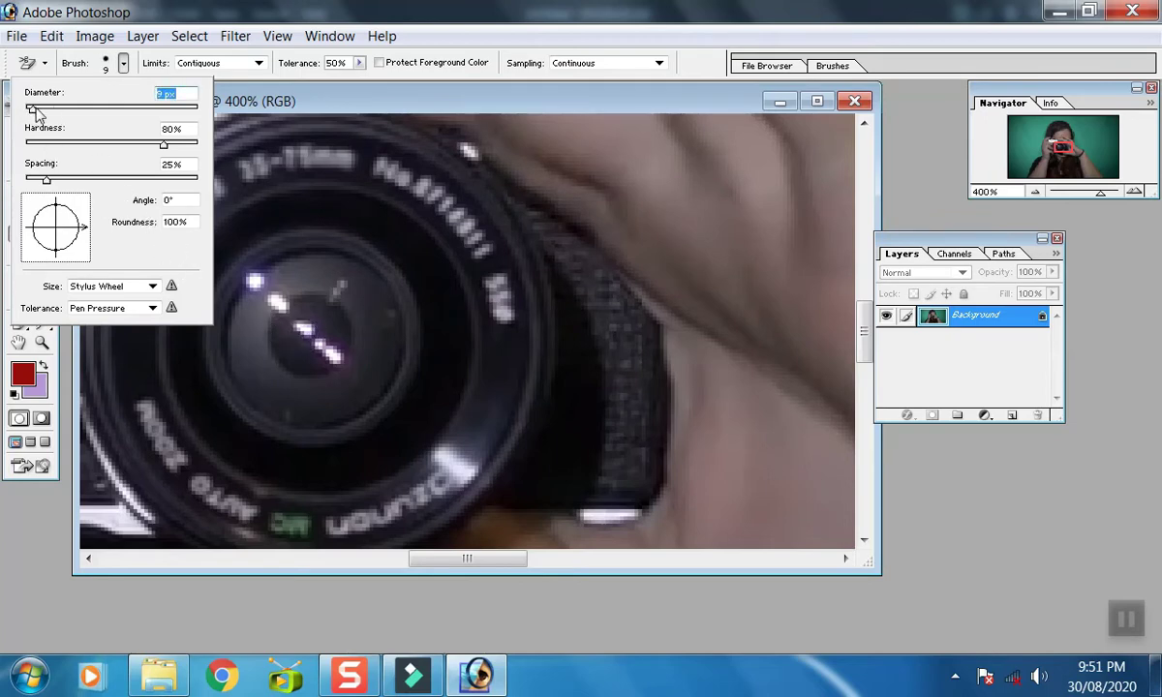
pyautogui.moveTo(34, 109); pyautogui.dragTo(39, 111)
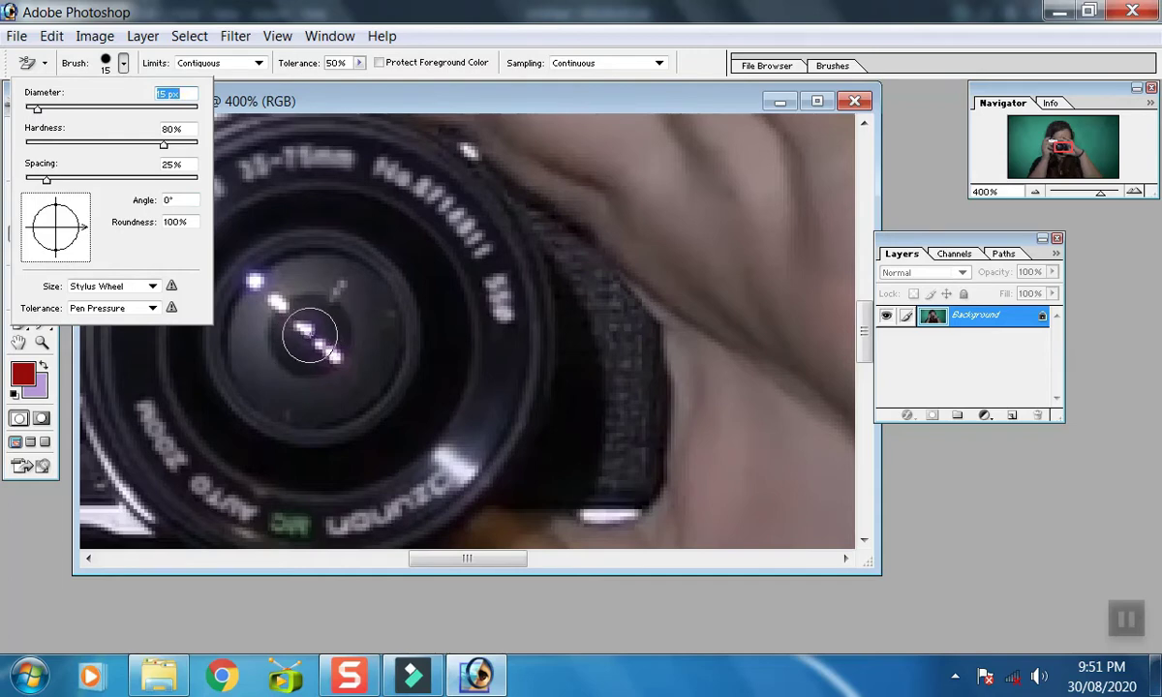
pyautogui.click(310, 335)
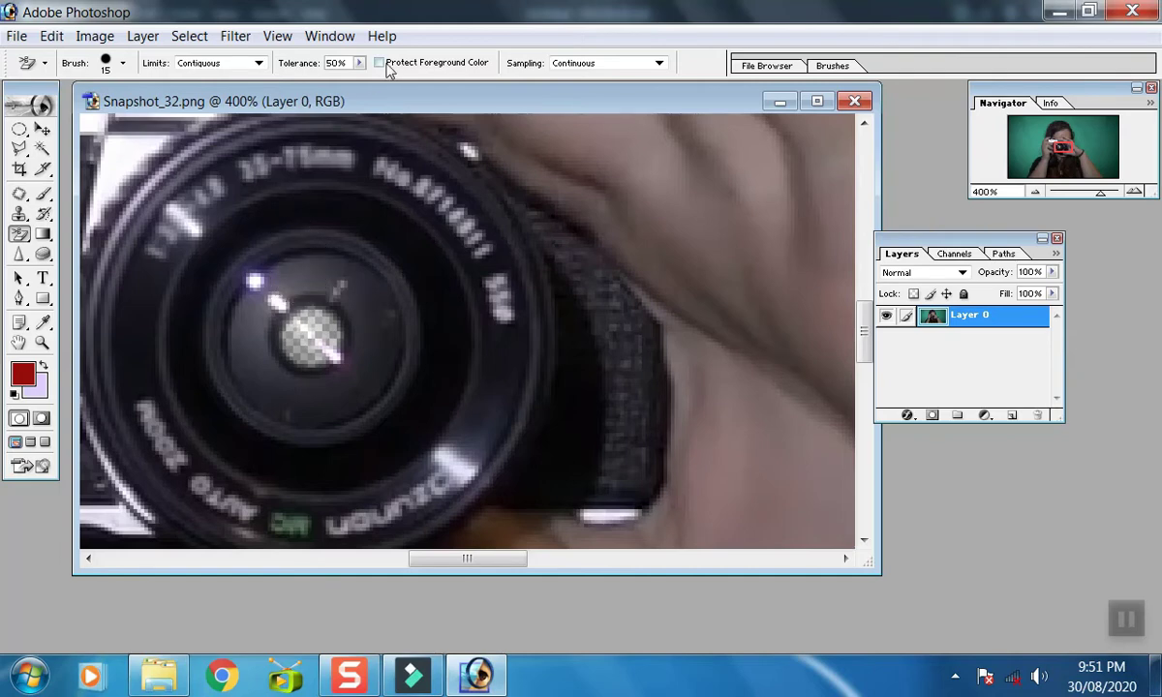
pyautogui.moveTo(290, 319)
pyautogui.mouseDown()
pyautogui.moveTo(308, 370)
pyautogui.moveTo(312, 333)
pyautogui.mouseUp()
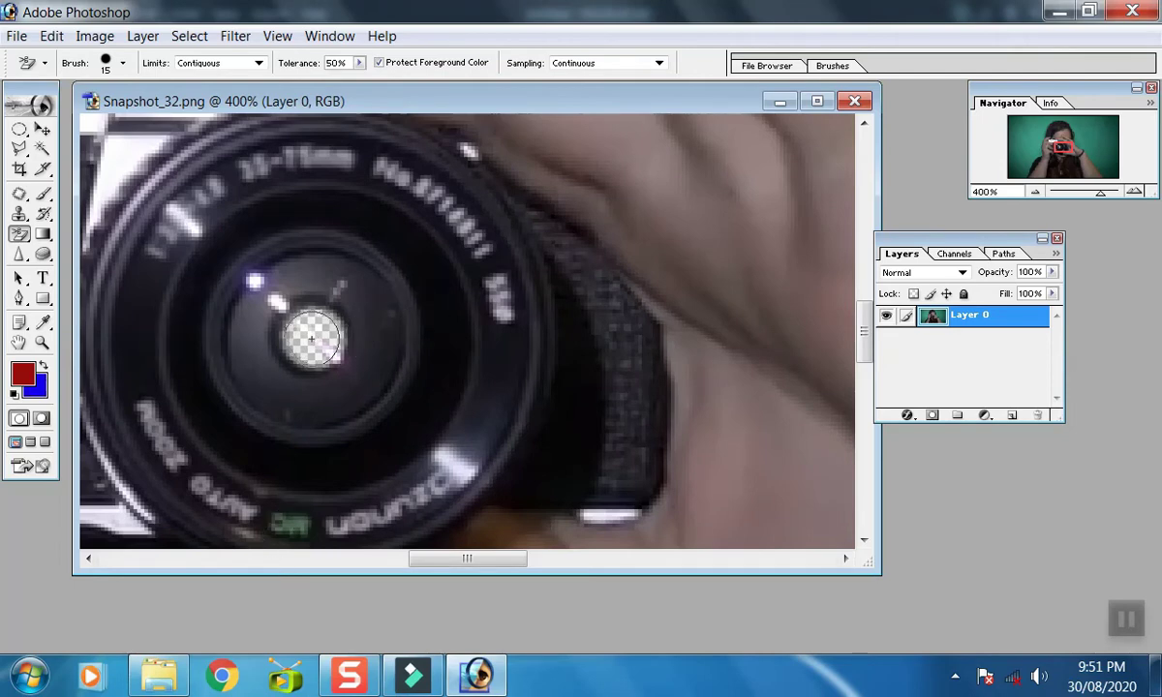
# Step: Export the image for web as an interlaced PNG-24 with transparency to the Desktop, using the person's first name as file name
pyautogui.click(17, 36)
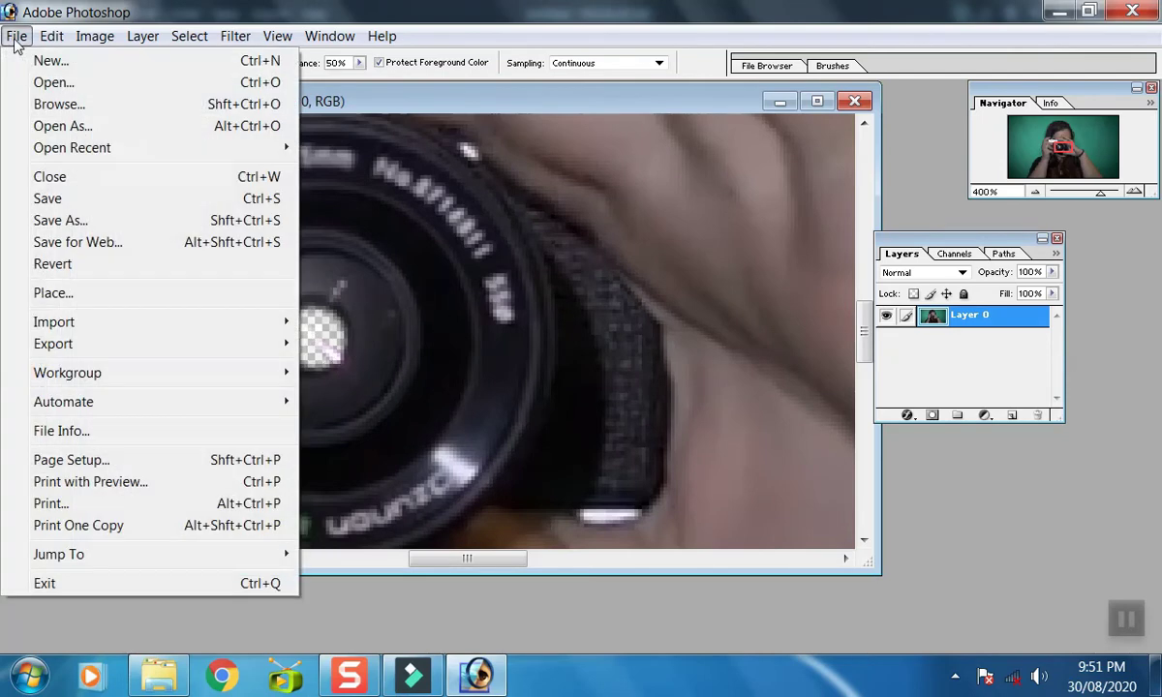
pyautogui.click(78, 243)
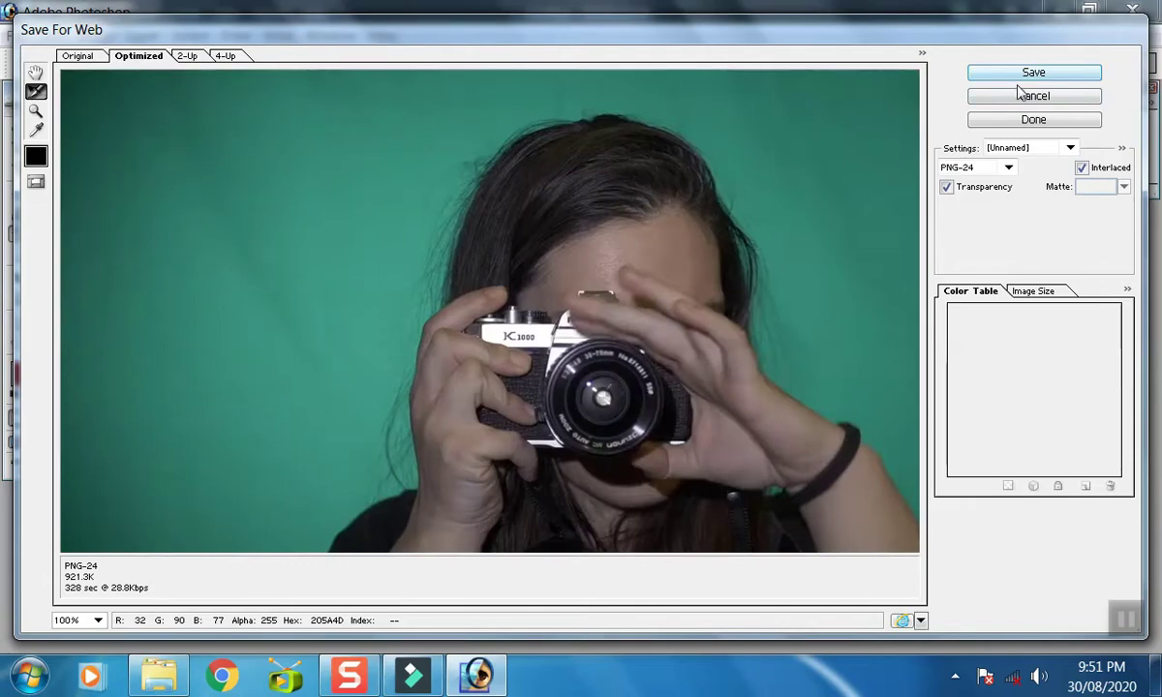
pyautogui.click(1033, 76)
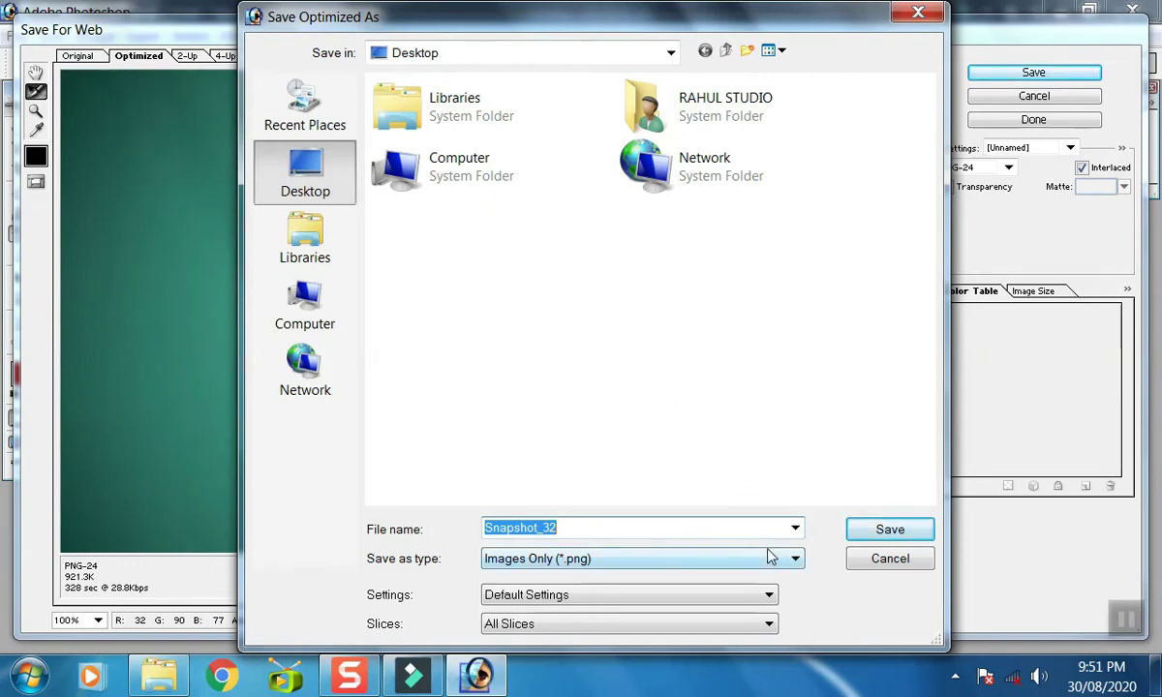
pyautogui.press('BackSpace')
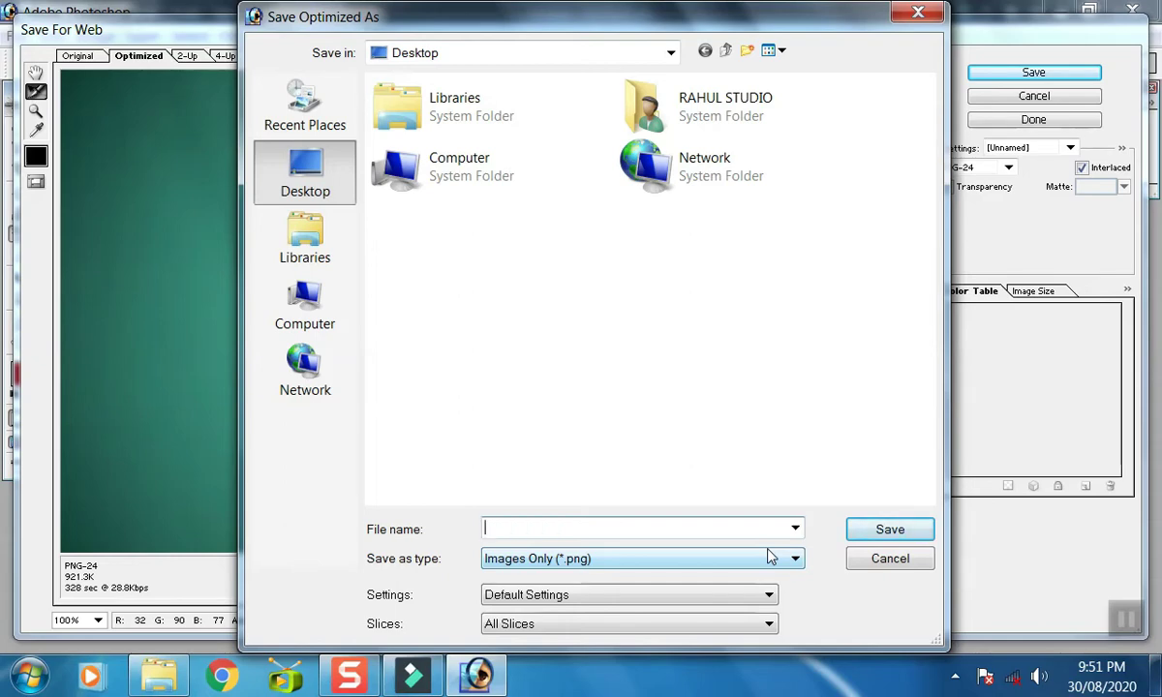
pyautogui.write('rahul')
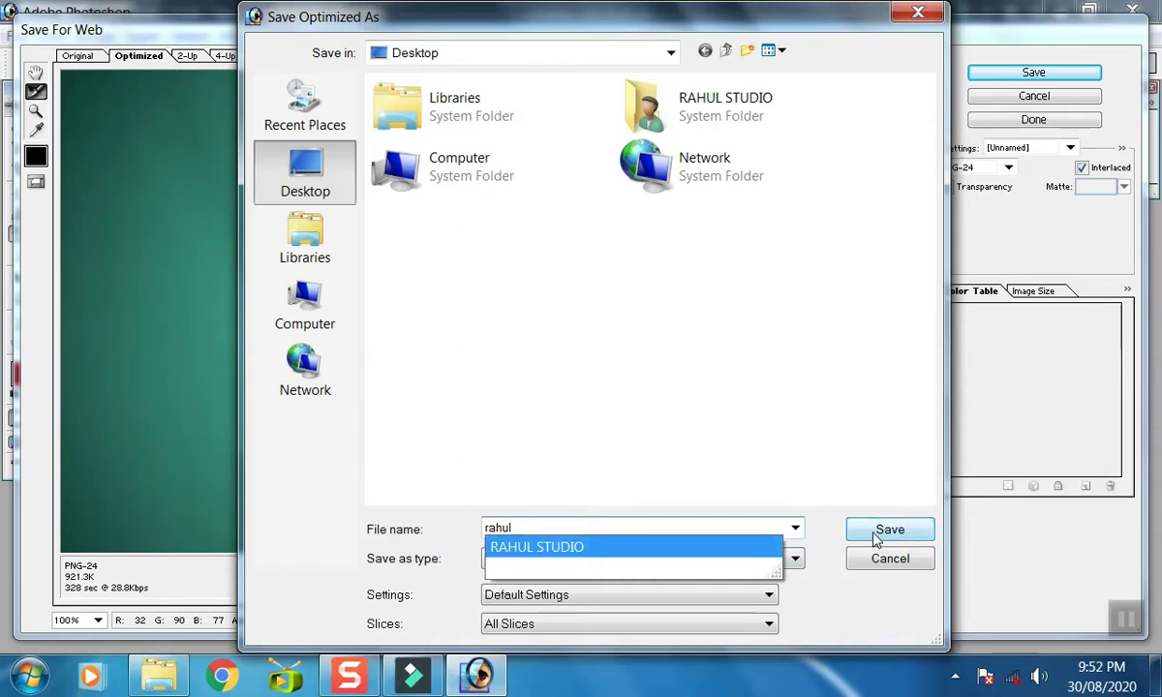
pyautogui.click(838, 615)
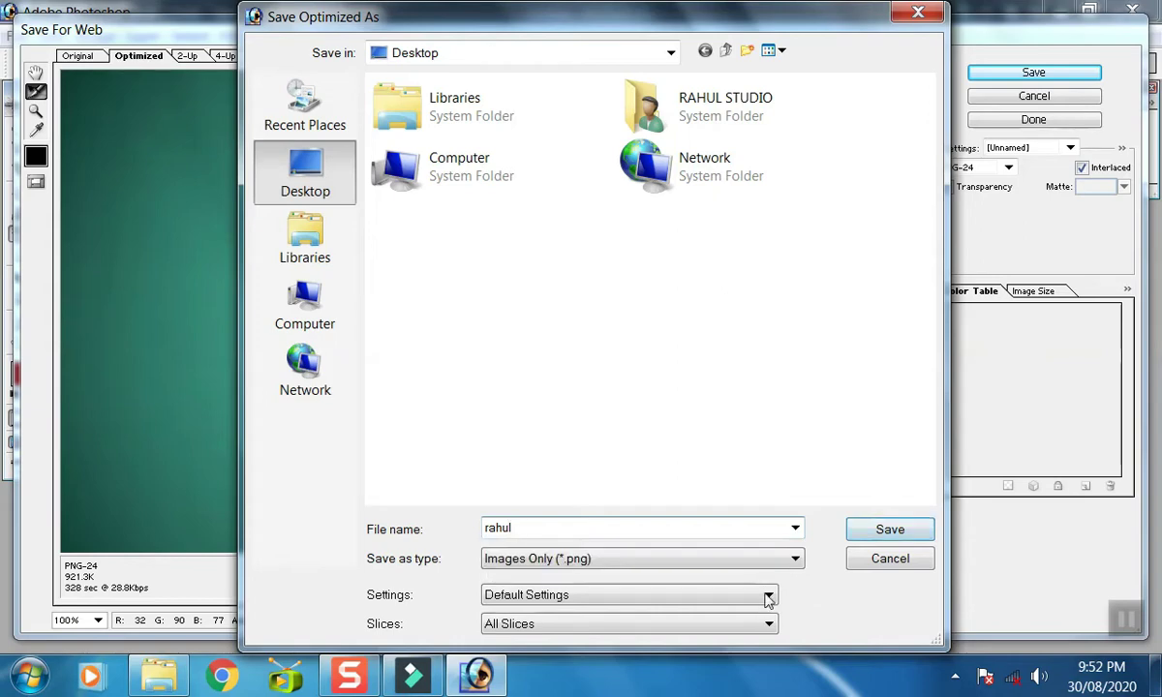
pyautogui.click(776, 559)
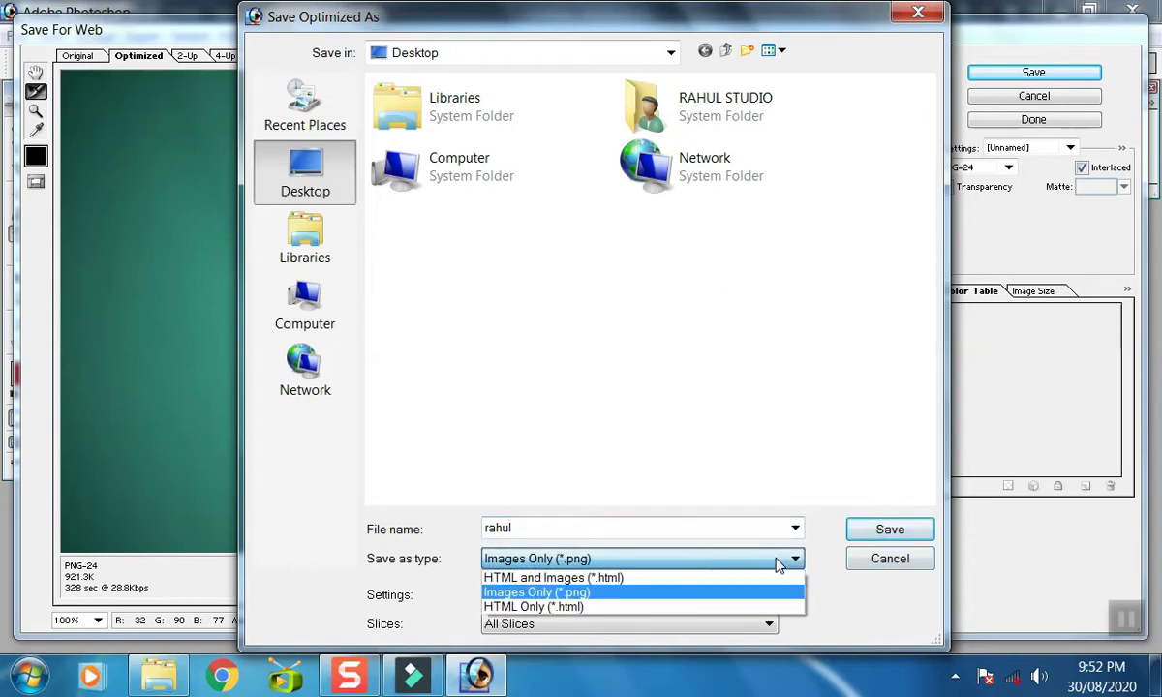
pyautogui.click(584, 597)
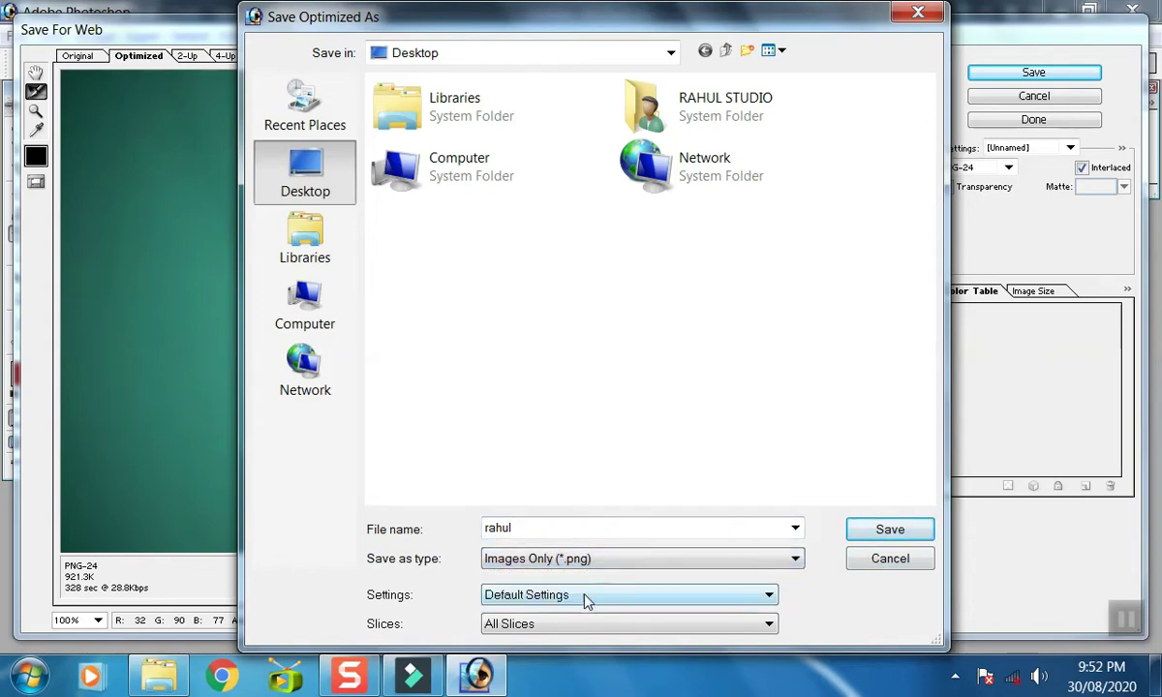
pyautogui.click(887, 529)
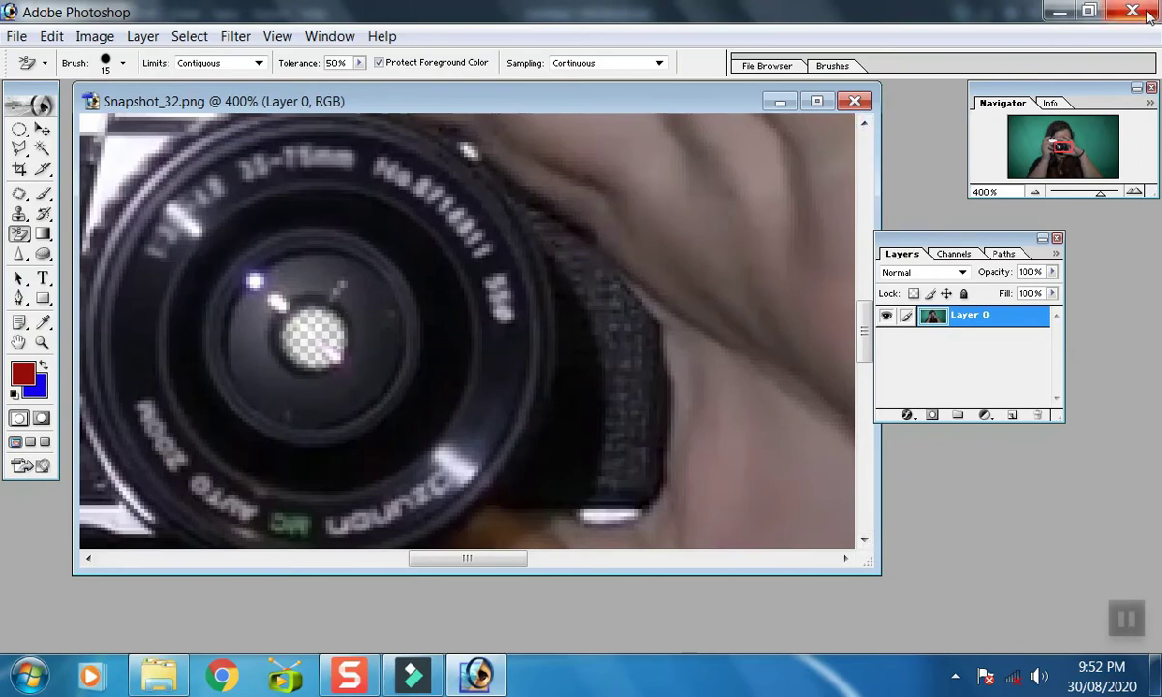
# Step: Close Photoshop and return to the Filmora project
pyautogui.click(1133, 11)
pyautogui.click(592, 267)
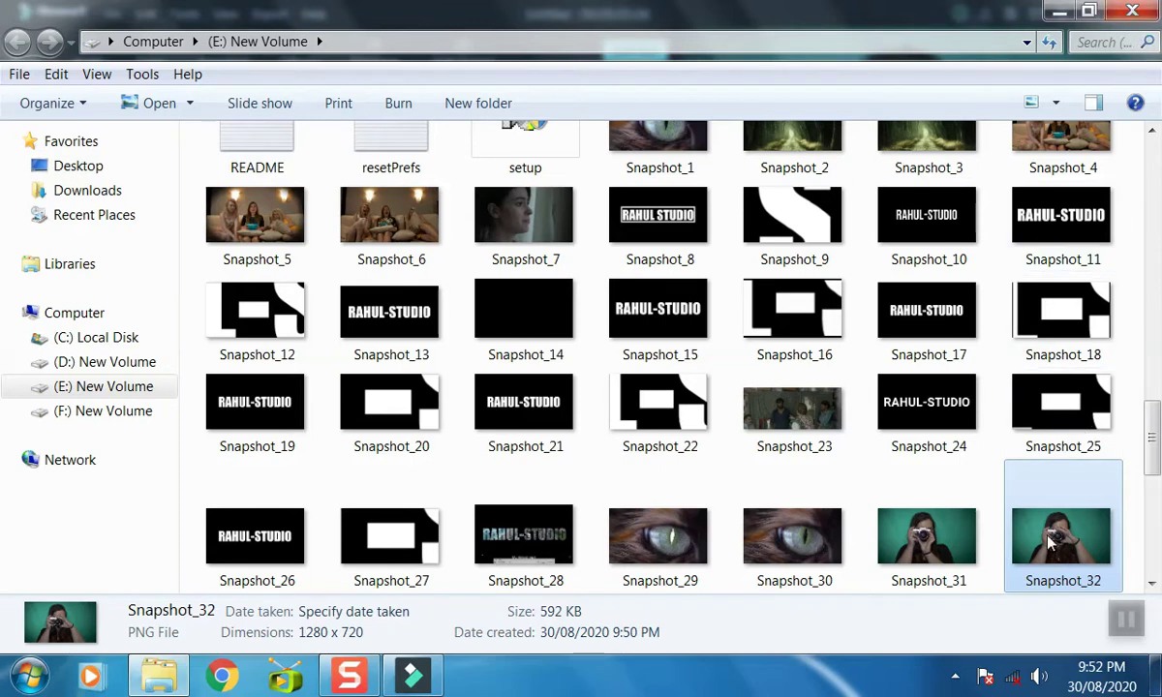
pyautogui.click(1060, 11)
pyautogui.click(1090, 13)
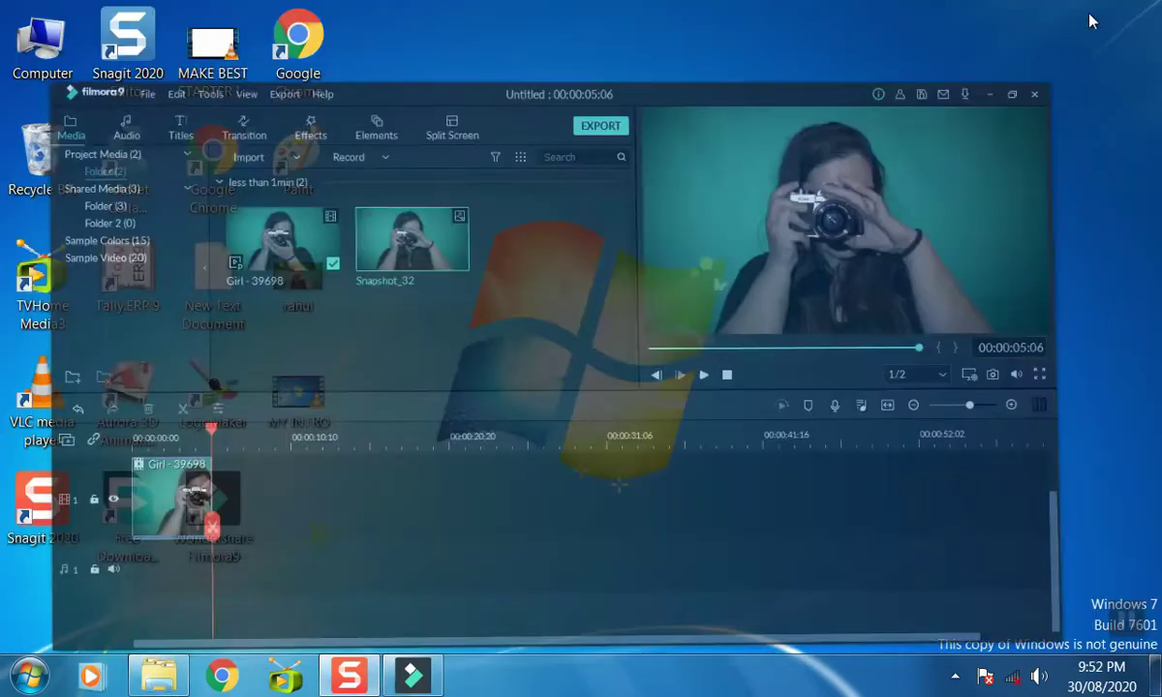
pyautogui.click(399, 682)
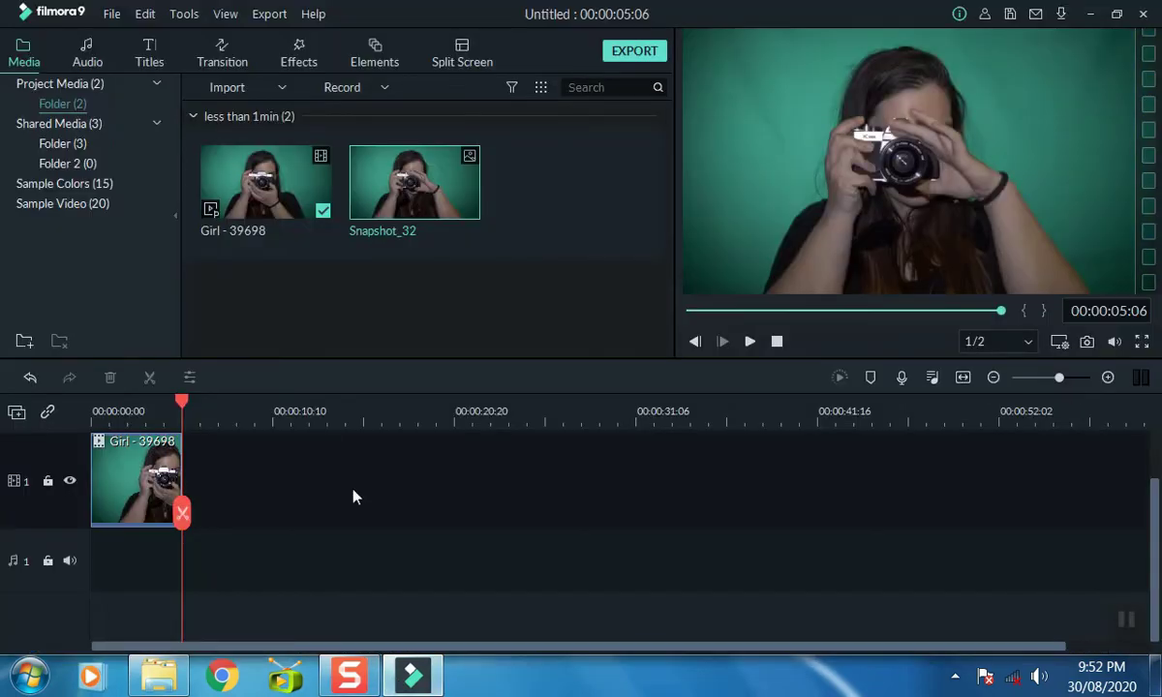
# Step: Delete the Snapshot_32 image from the project media library
pyautogui.moveTo(462, 209)
pyautogui.press('Delete')
pyautogui.click(659, 339)
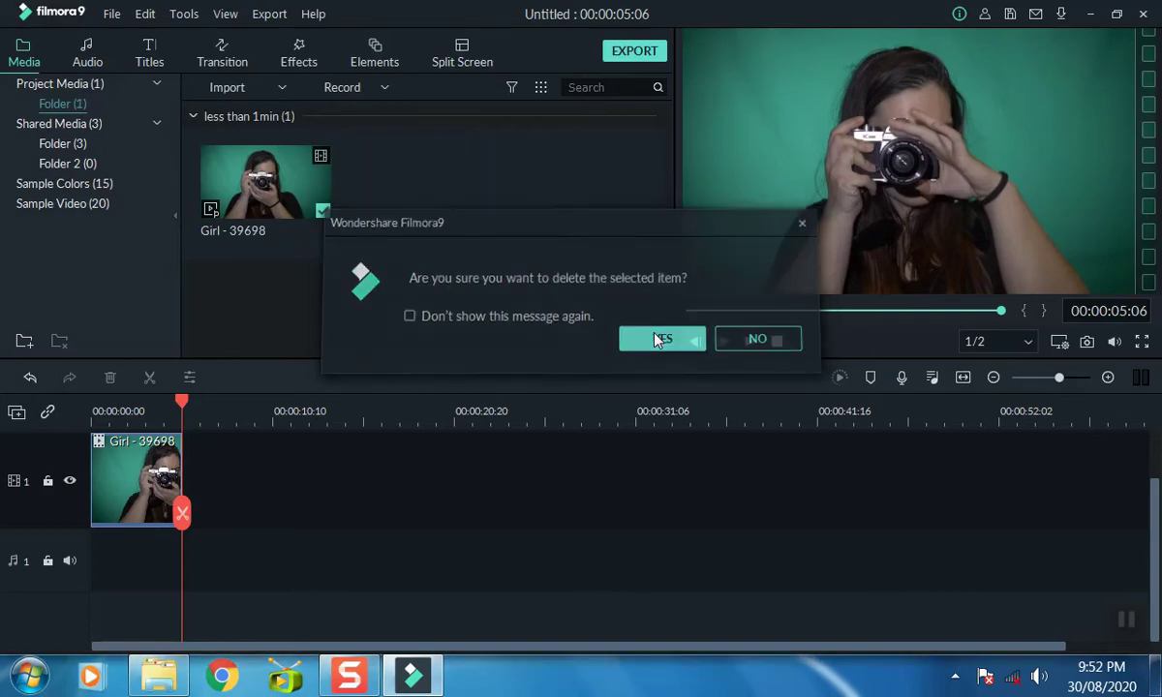
# Step: Import the exported lens-cutout PNG from the Desktop into the project media
pyautogui.click(221, 87)
pyautogui.click(240, 108)
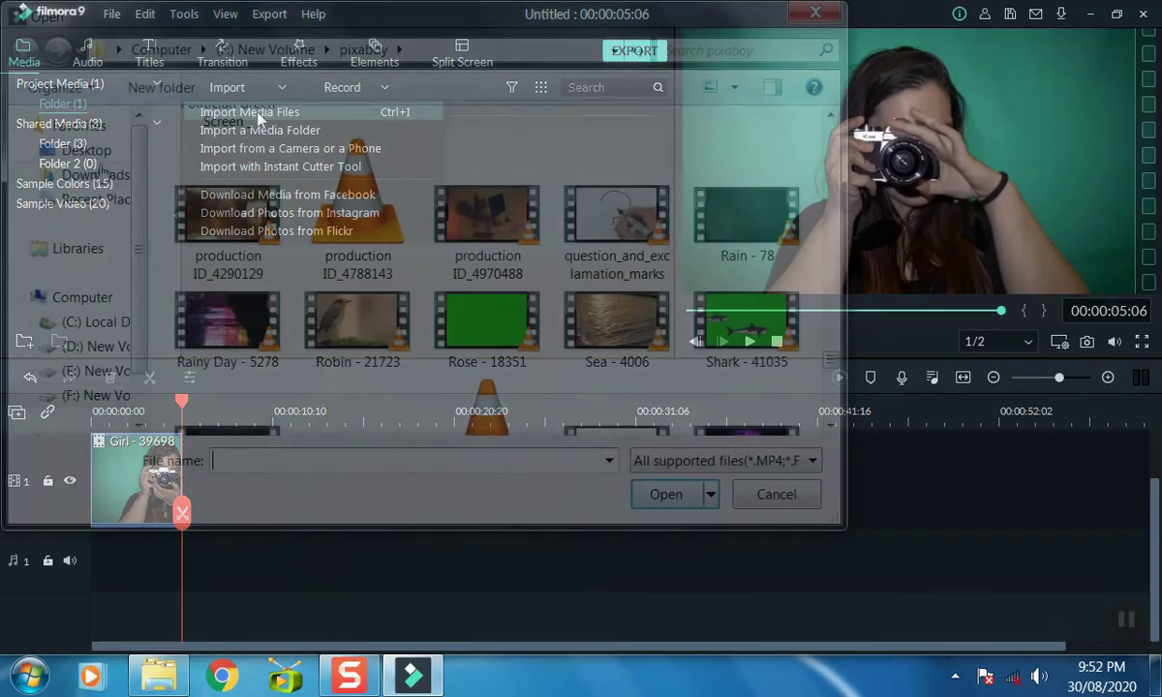
pyautogui.click(87, 151)
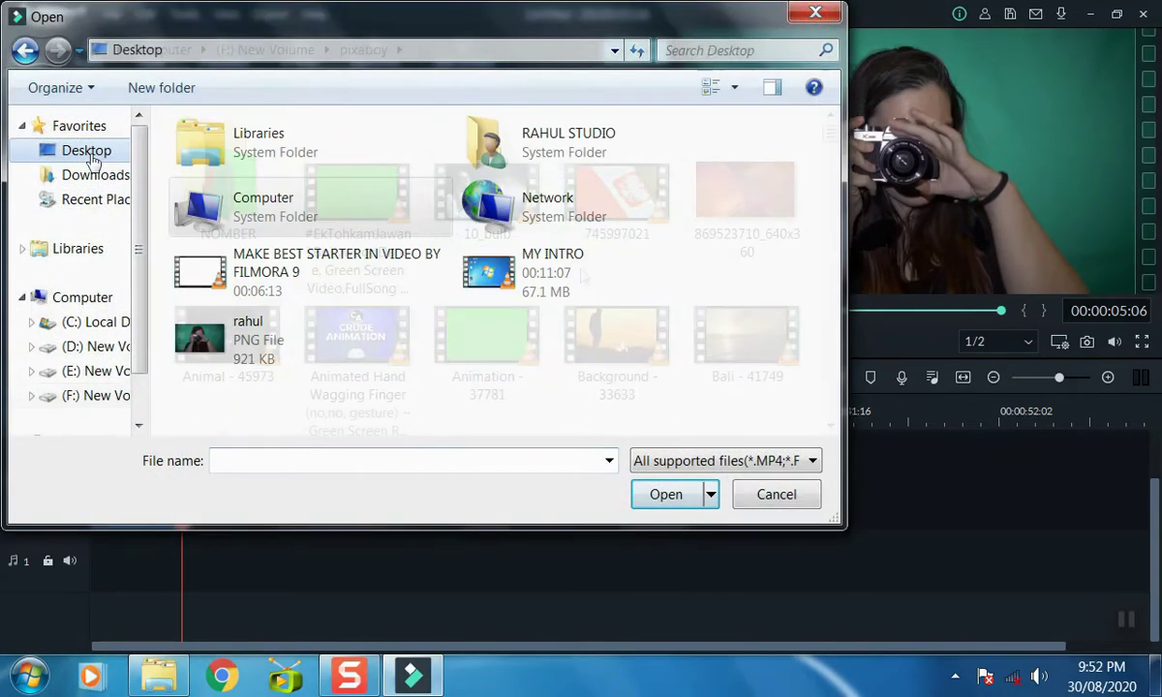
pyautogui.click(264, 357)
pyautogui.click(677, 502)
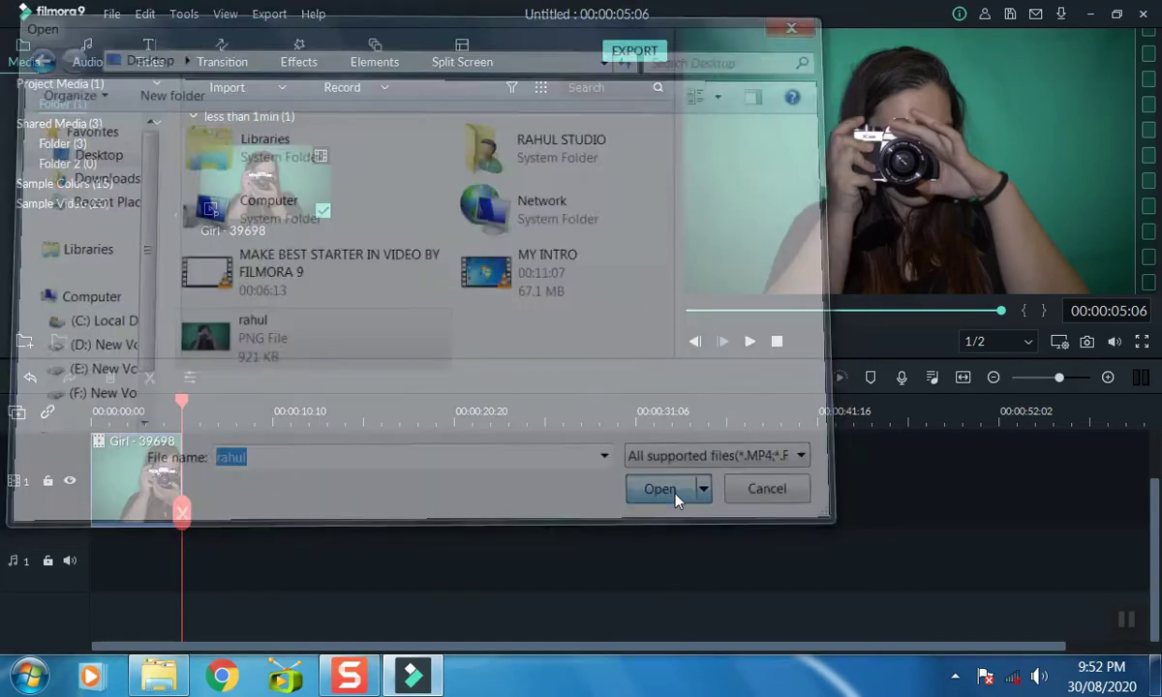
pyautogui.rightClick(440, 195)
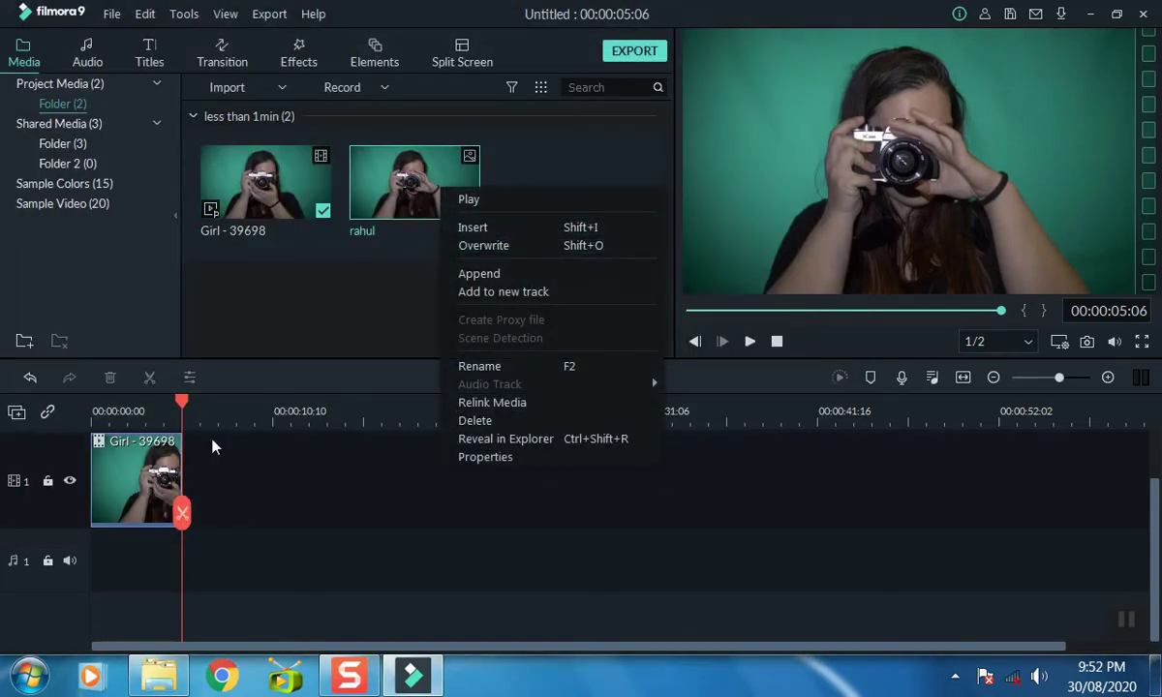
pyautogui.click(286, 523)
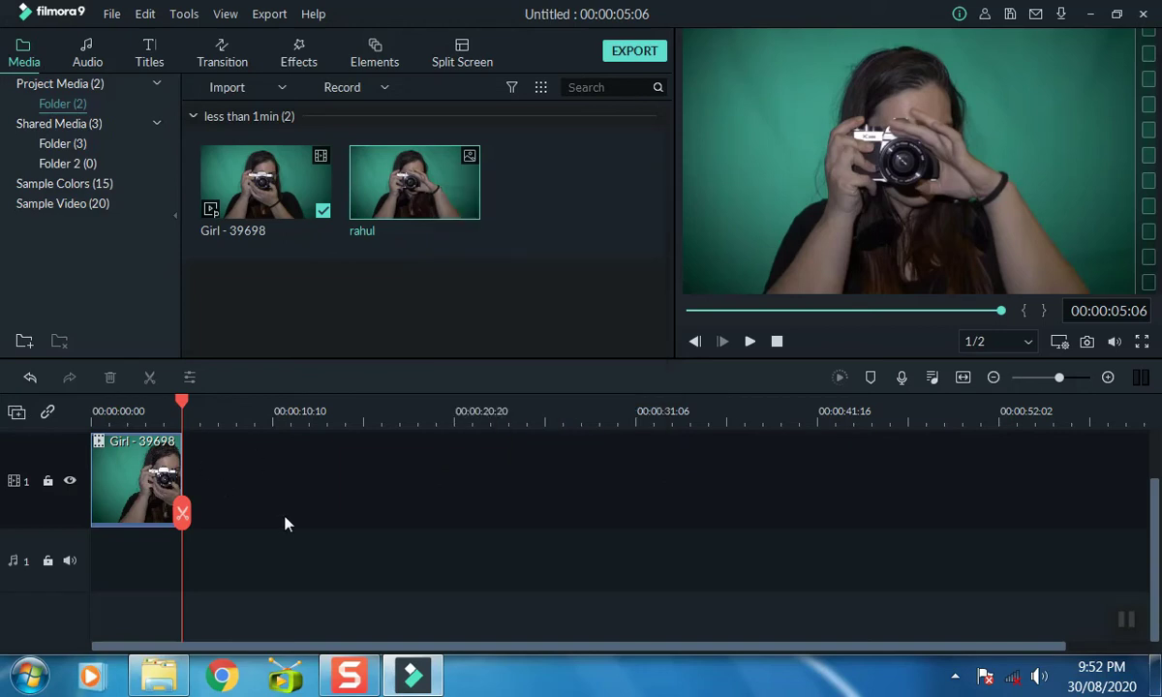
# Step: Add a second video track and place the imported PNG on it at 00:00:05:06, where the Girl - 39698 clip ends
pyautogui.click(20, 413)
pyautogui.click(58, 421)
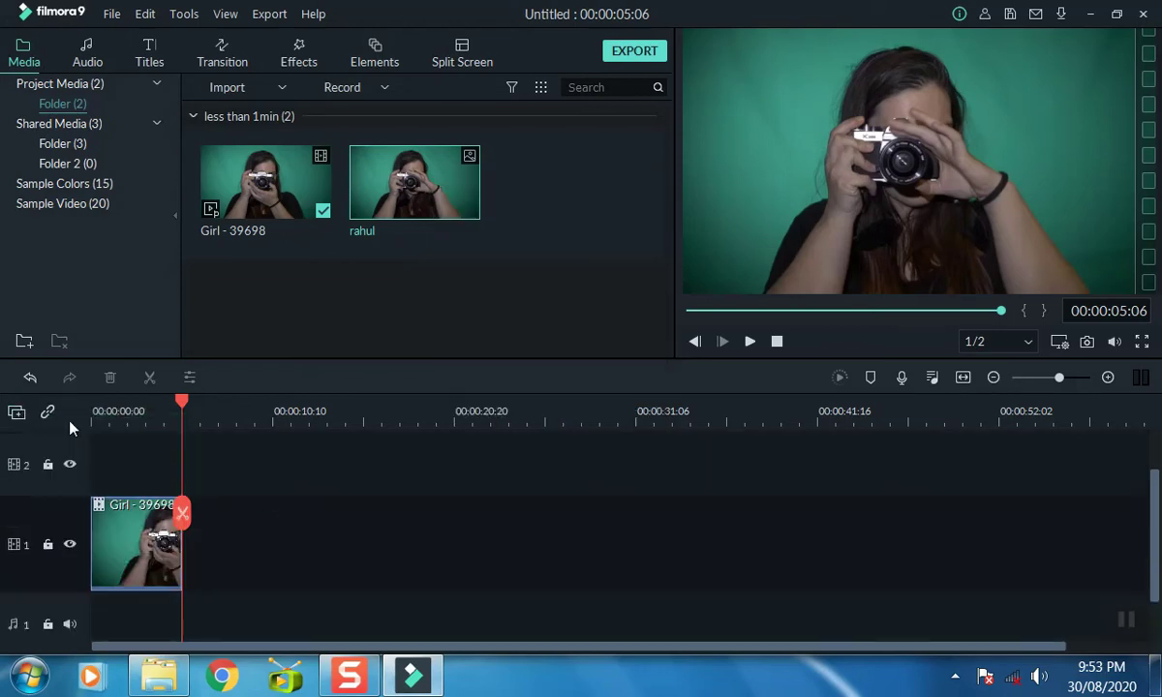
pyautogui.moveTo(387, 167); pyautogui.dragTo(191, 471)
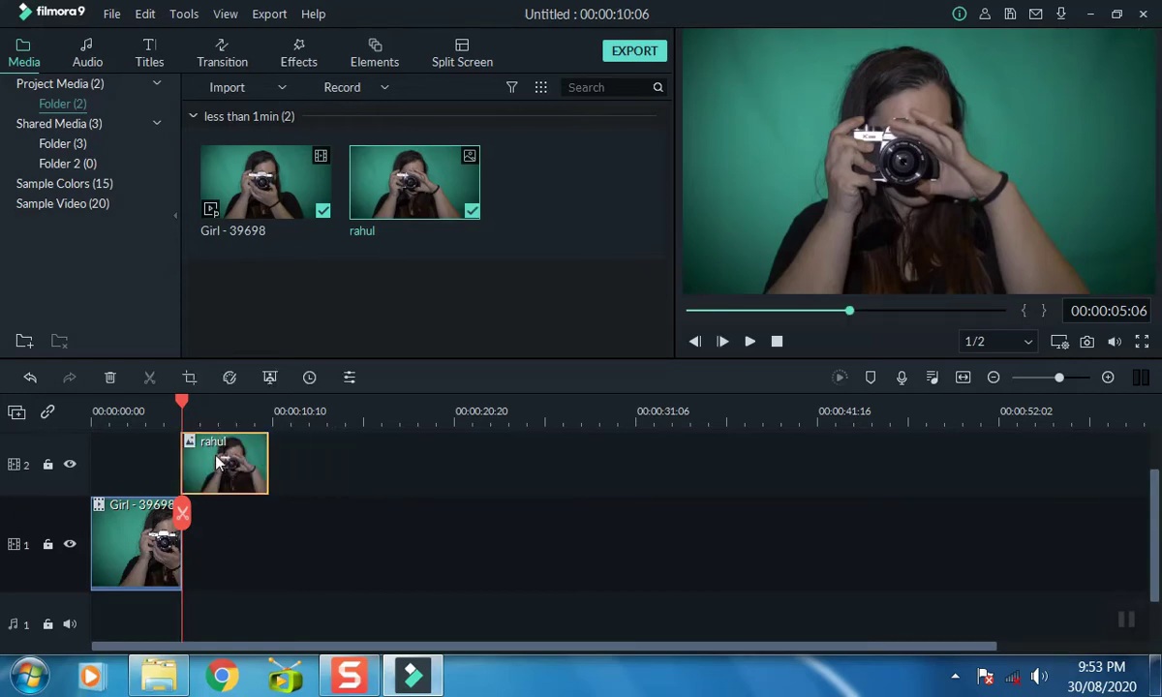
# Step: Set the duration of the PNG clip on track 2 to 00:00:00:20
pyautogui.rightClick(218, 463)
pyautogui.click(257, 304)
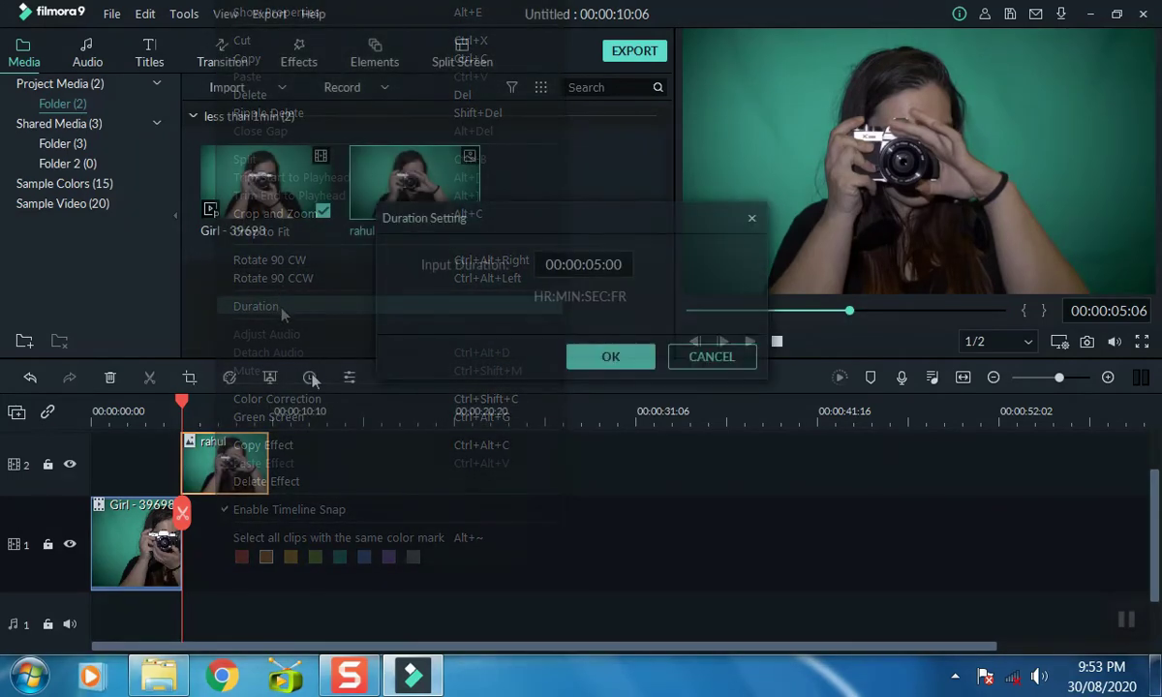
pyautogui.doubleClick(599, 266)
pyautogui.click(600, 264)
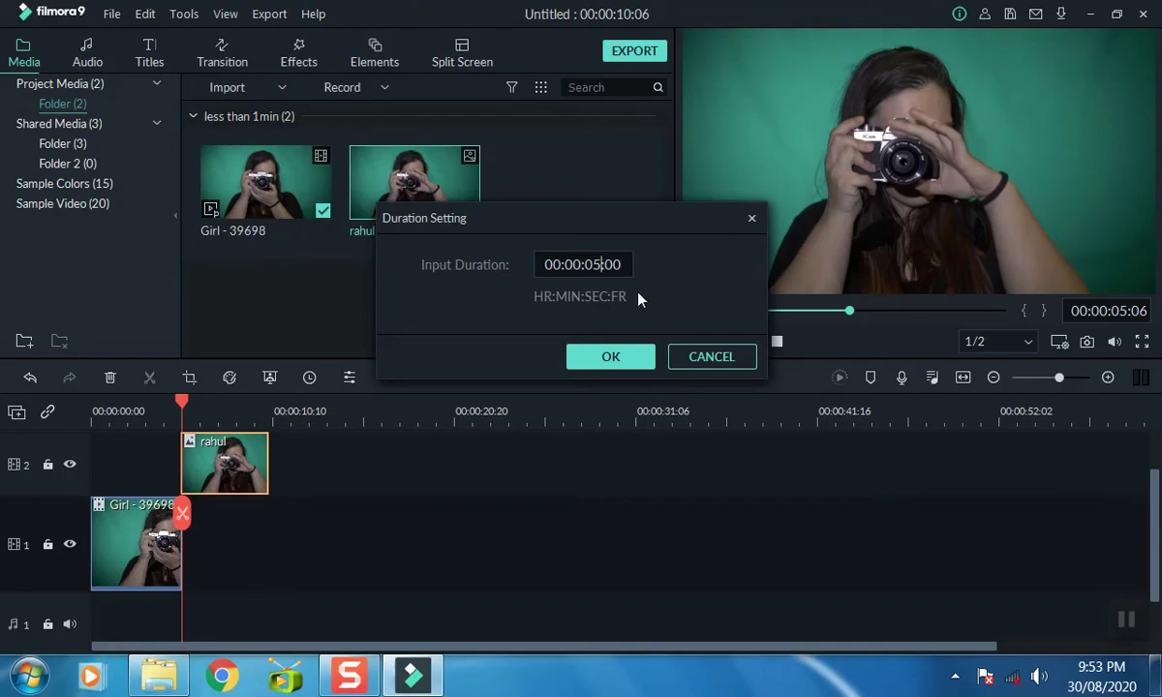
pyautogui.press('BackSpace')
pyautogui.press('Delete')
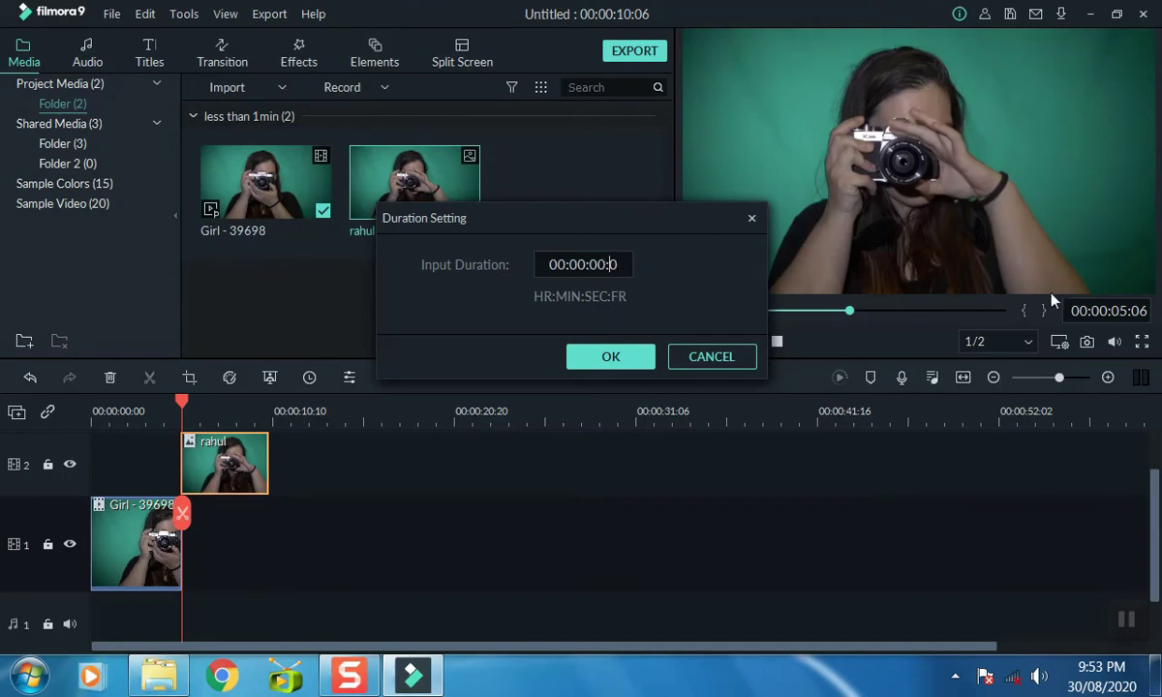
pyautogui.write('2')
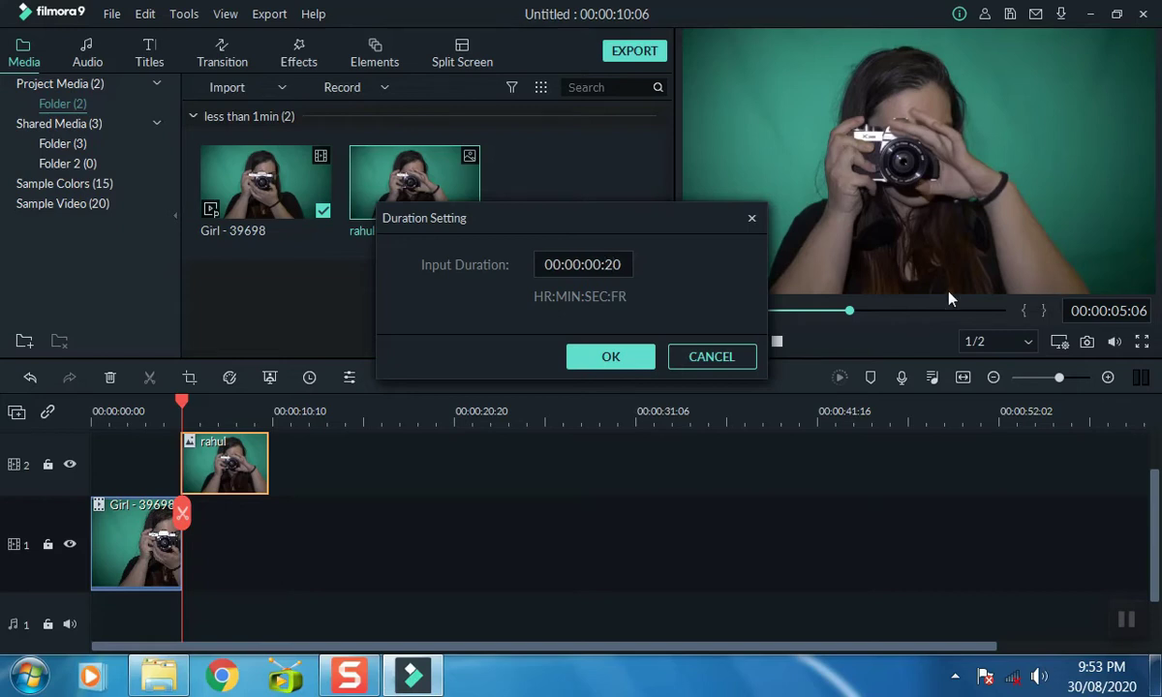
pyautogui.click(629, 357)
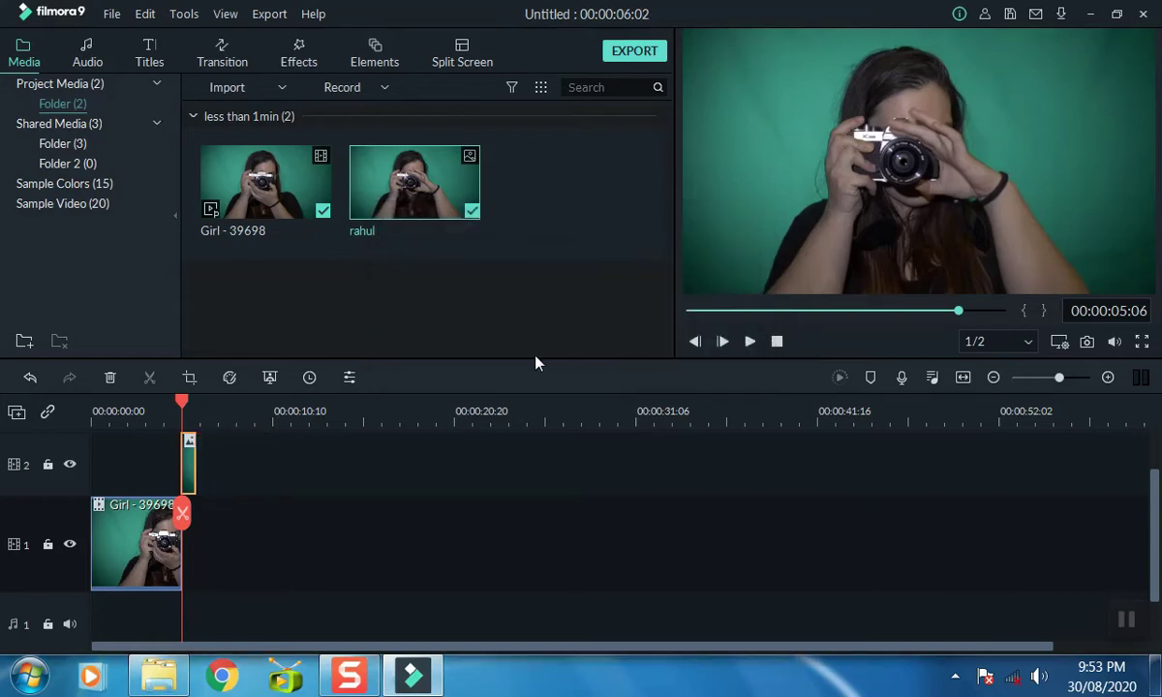
# Step: Apply Pan & Zoom to the PNG clip, with a 16:9 end frame of 91 x 51 centred on the camera lens
pyautogui.rightClick(189, 468)
pyautogui.click(229, 204)
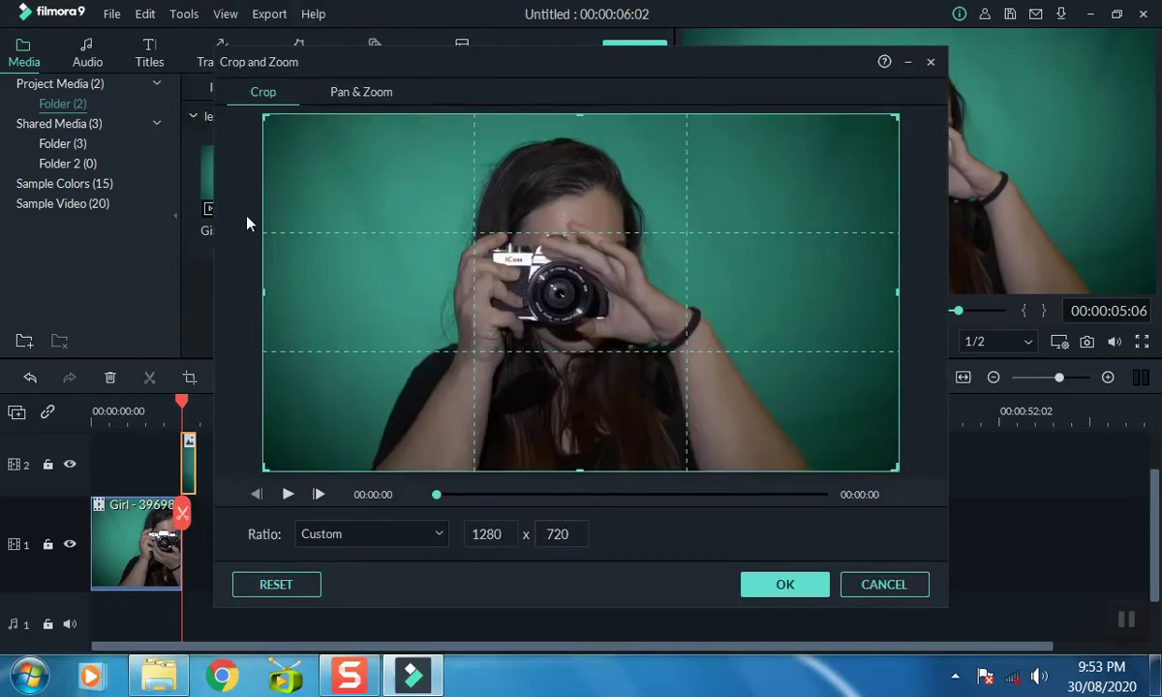
pyautogui.click(363, 93)
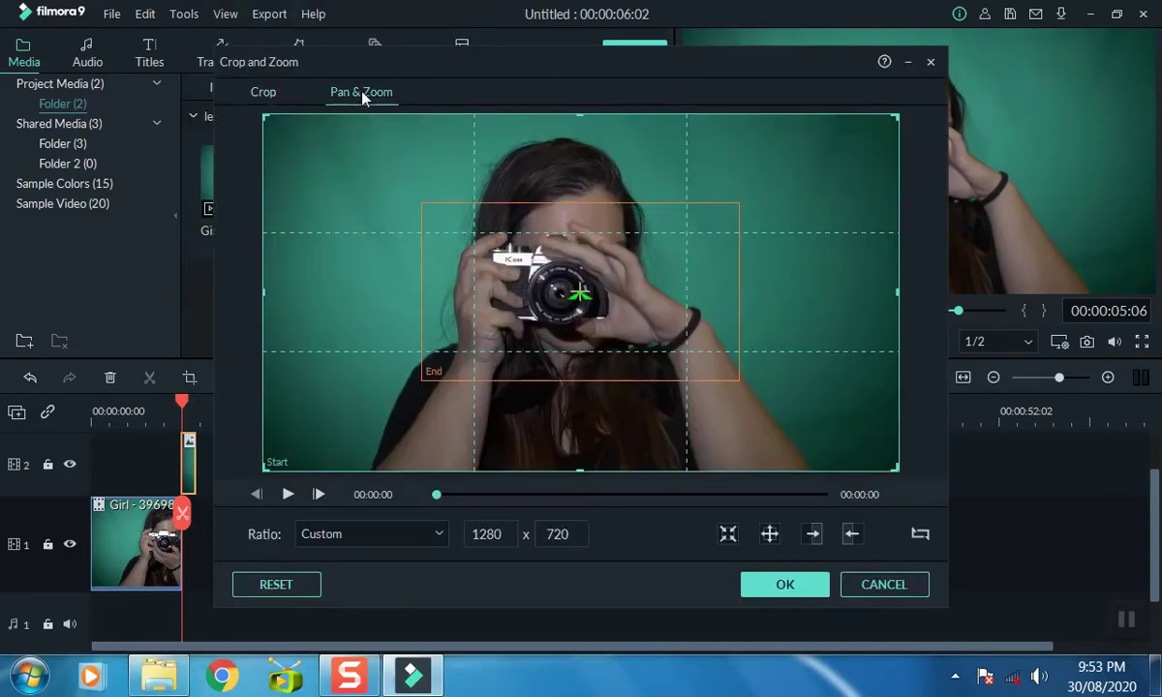
pyautogui.click(465, 317)
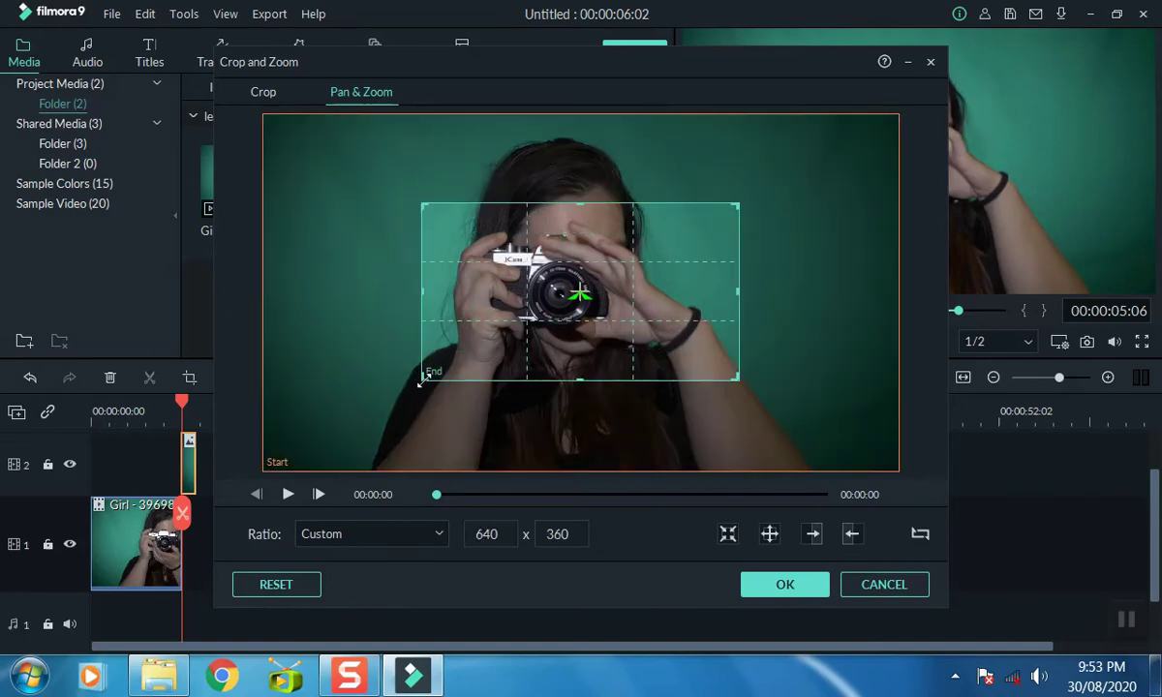
pyautogui.moveTo(423, 381); pyautogui.dragTo(708, 234)
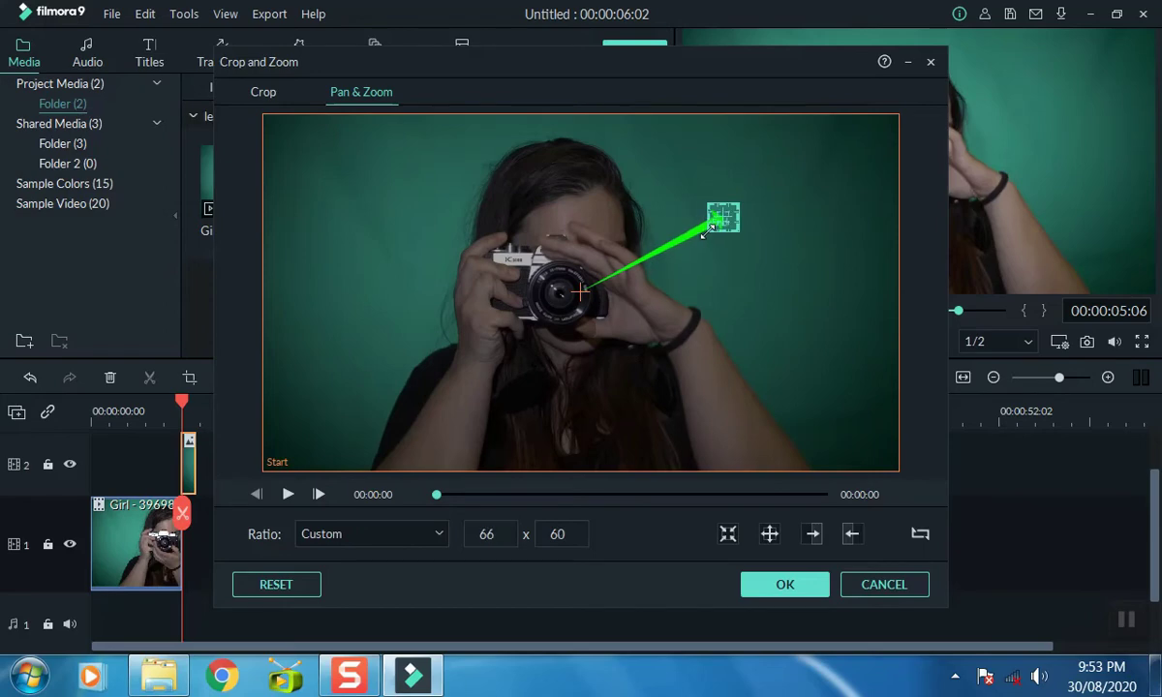
pyautogui.click(442, 535)
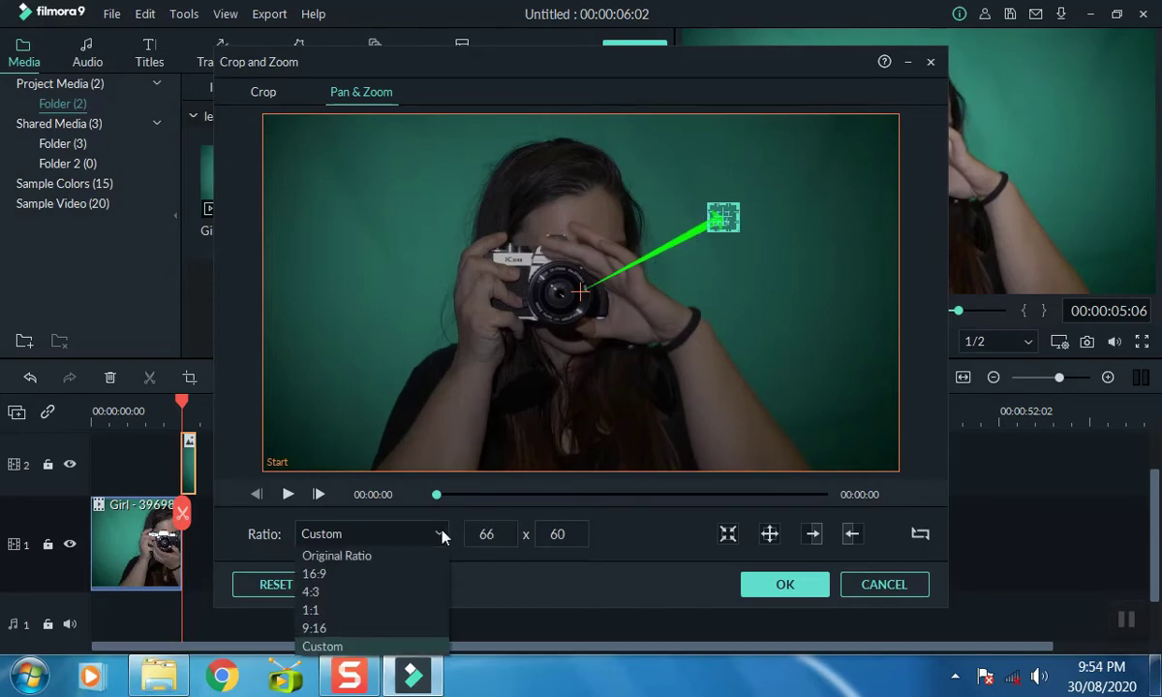
pyautogui.click(338, 580)
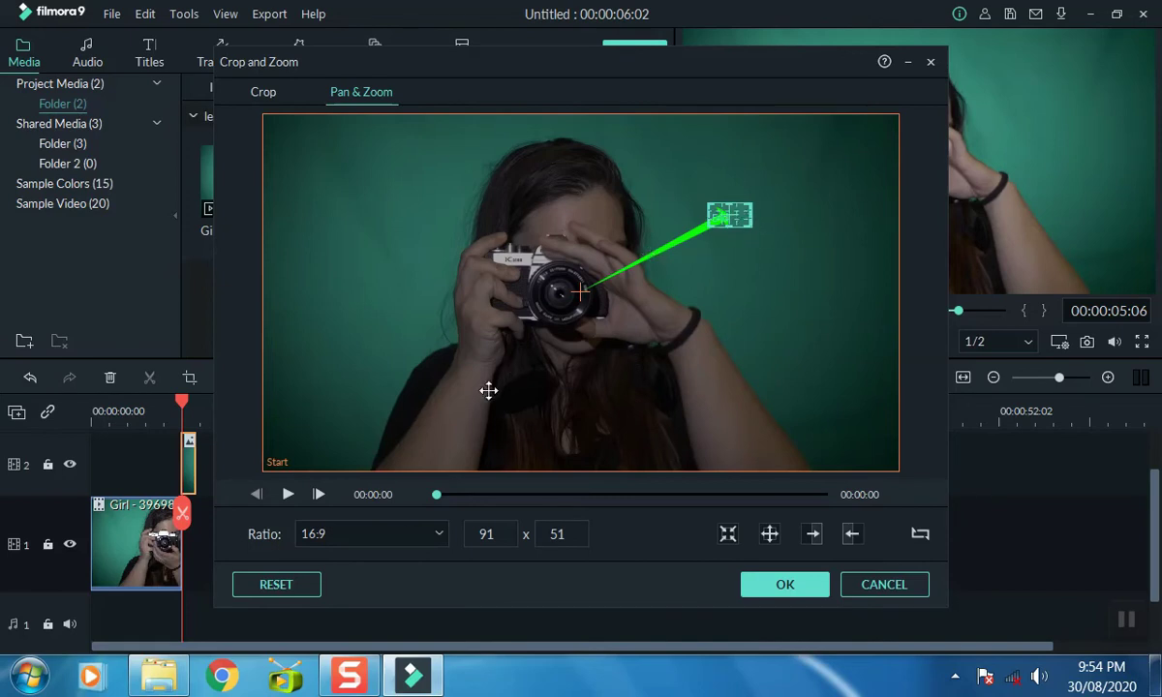
pyautogui.moveTo(725, 213); pyautogui.dragTo(565, 292)
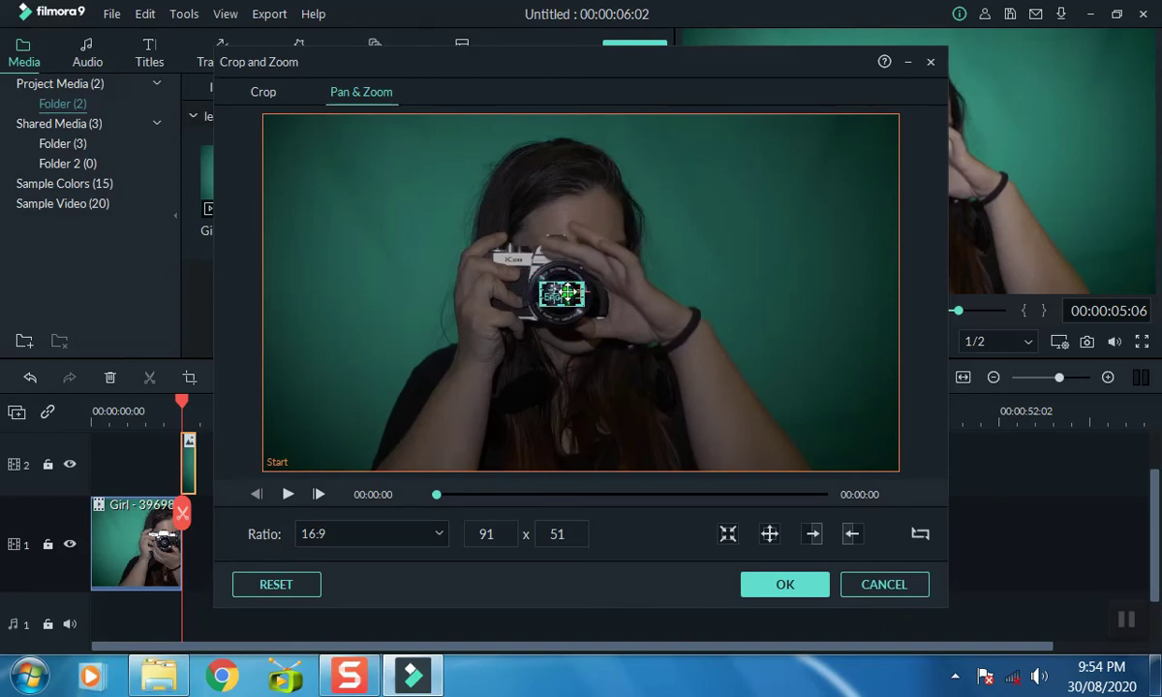
pyautogui.click(787, 584)
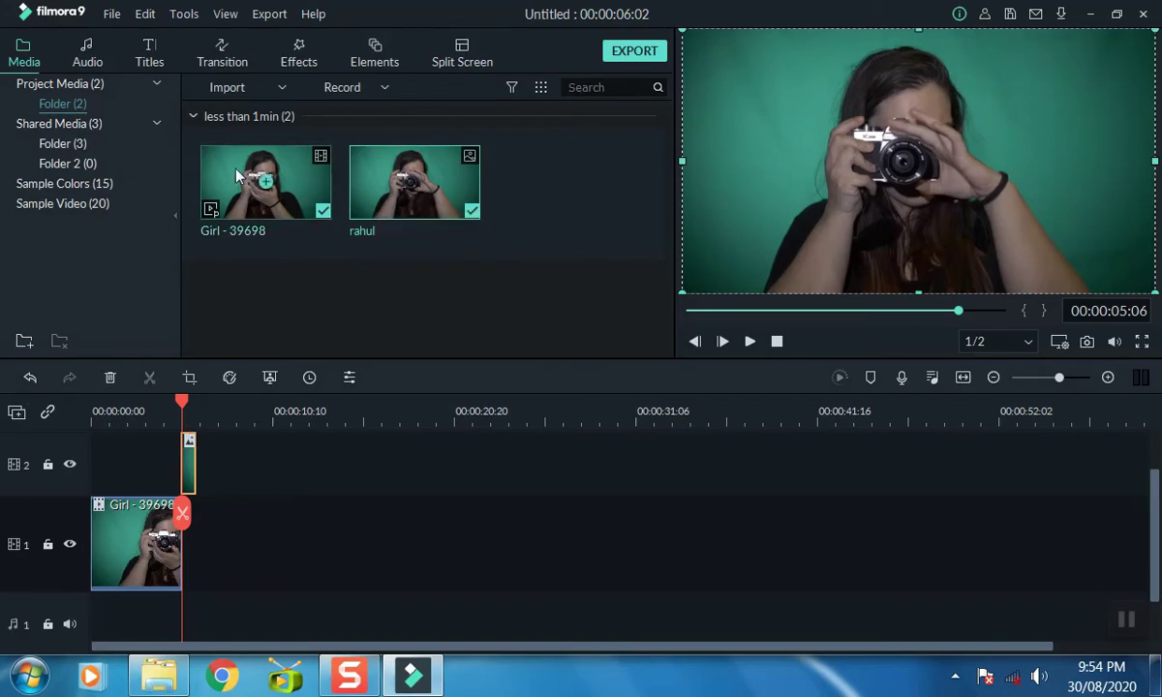
# Step: Import mixkit-woman-walking-on-beach-towards-boulders-1012 from the pixaboy folder and insert it on track 1 directly after the Girl - 39698 clip
pyautogui.click(226, 86)
pyautogui.click(247, 113)
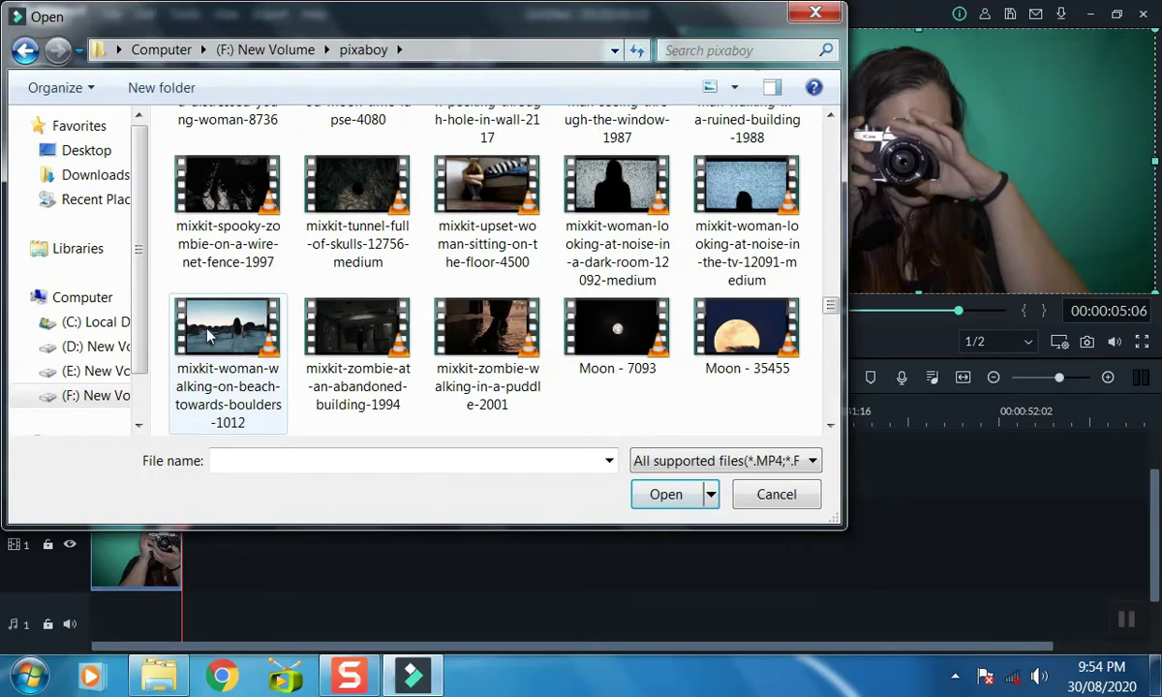
pyautogui.click(232, 329)
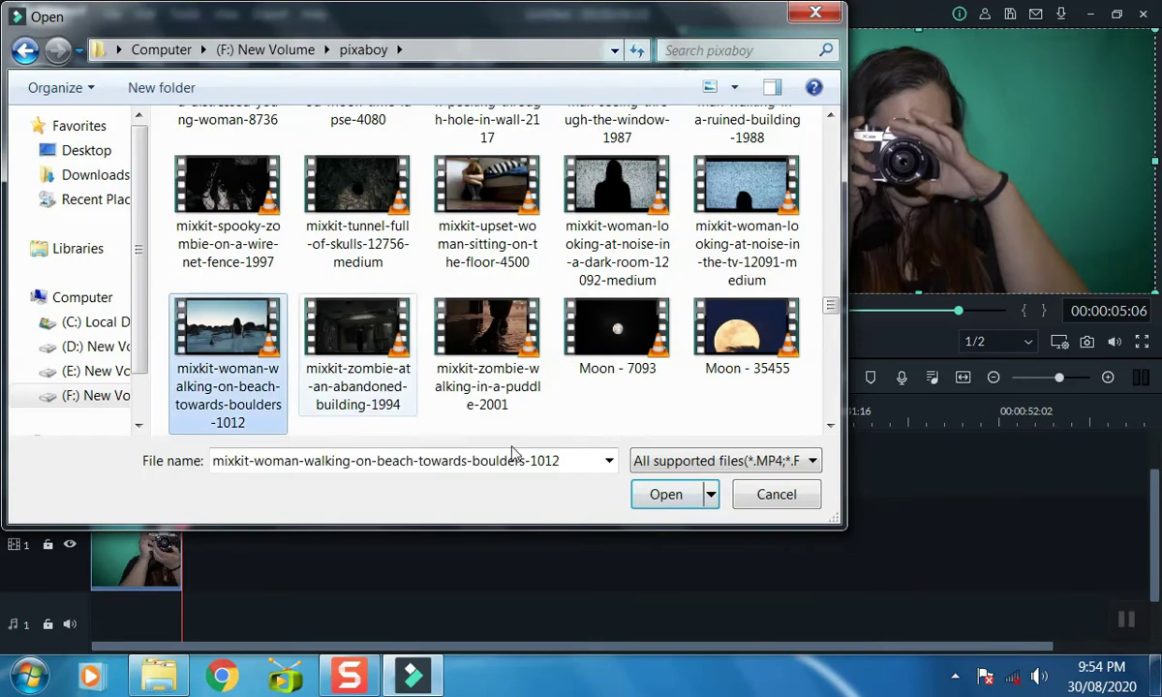
pyautogui.click(654, 496)
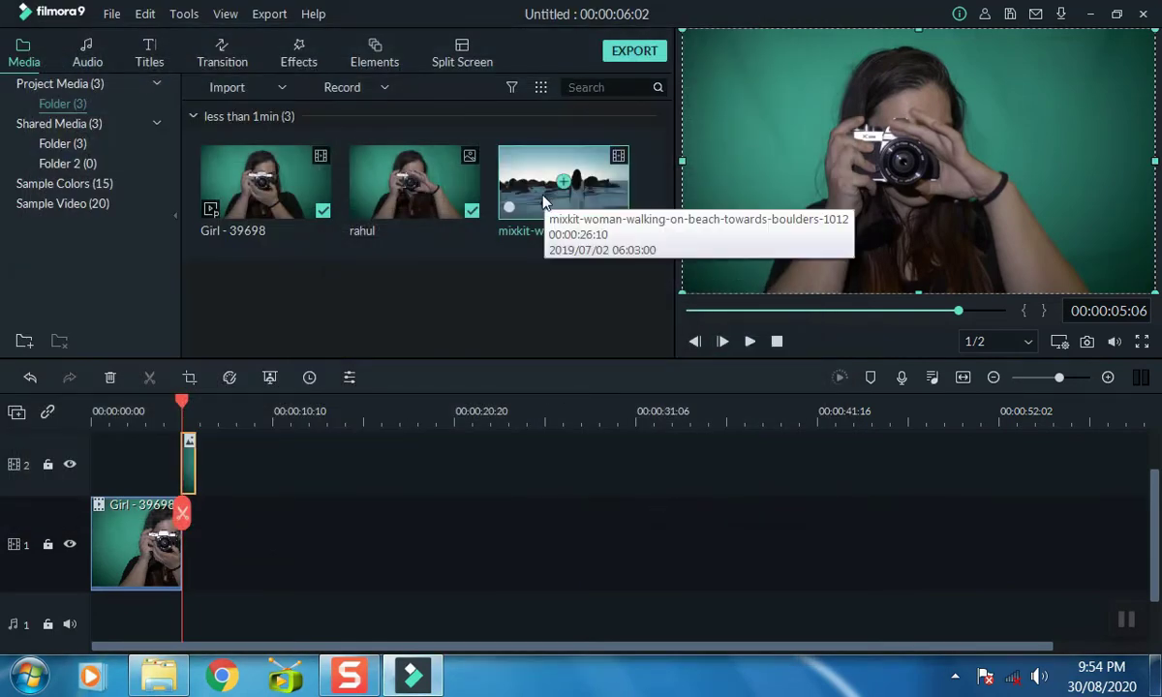
pyautogui.rightClick(545, 201)
pyautogui.click(576, 235)
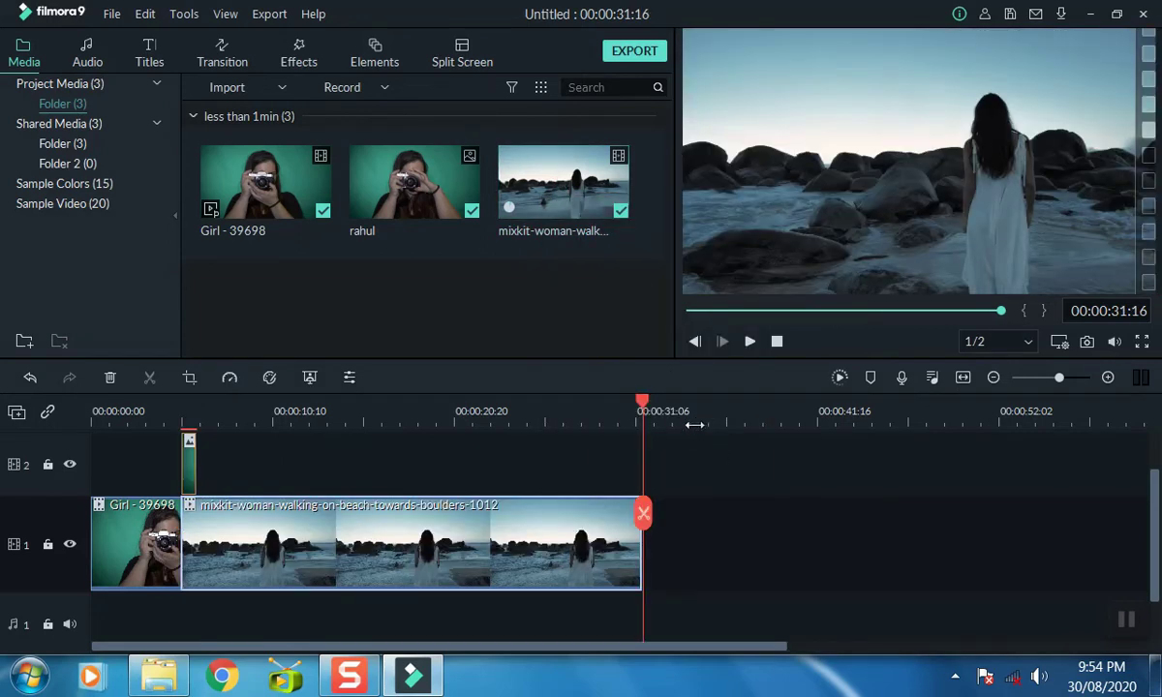
# Step: Play the timeline from the start to review the lens zoom into the beach clip
pyautogui.click(191, 466)
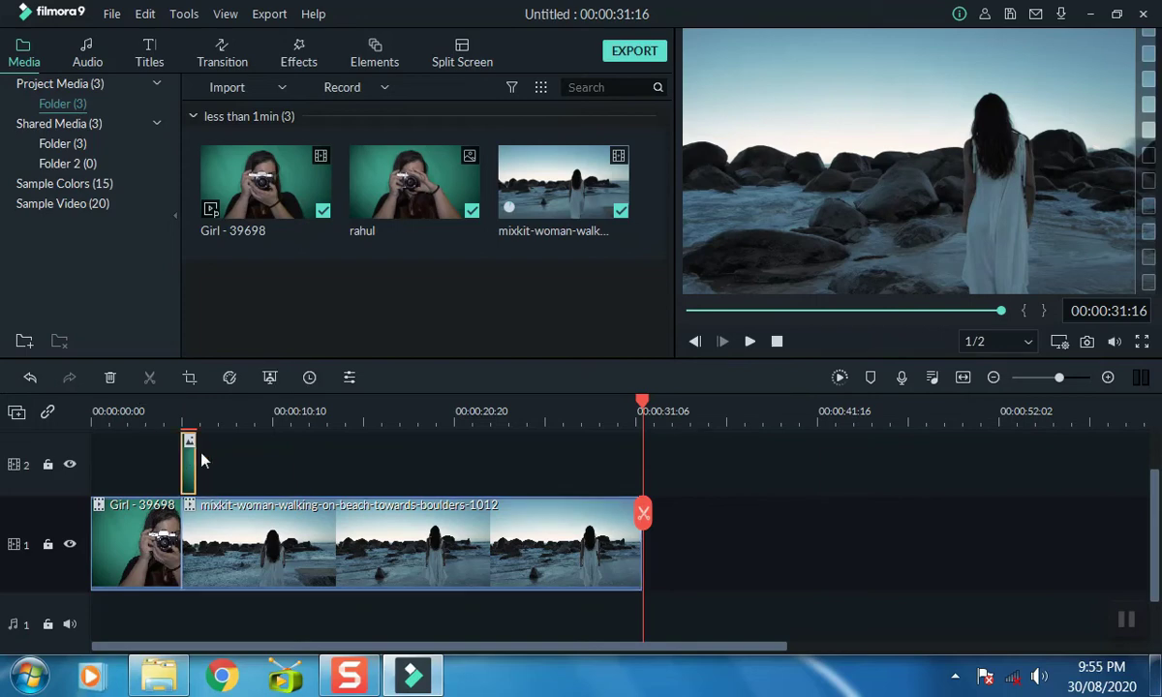
pyautogui.click(777, 342)
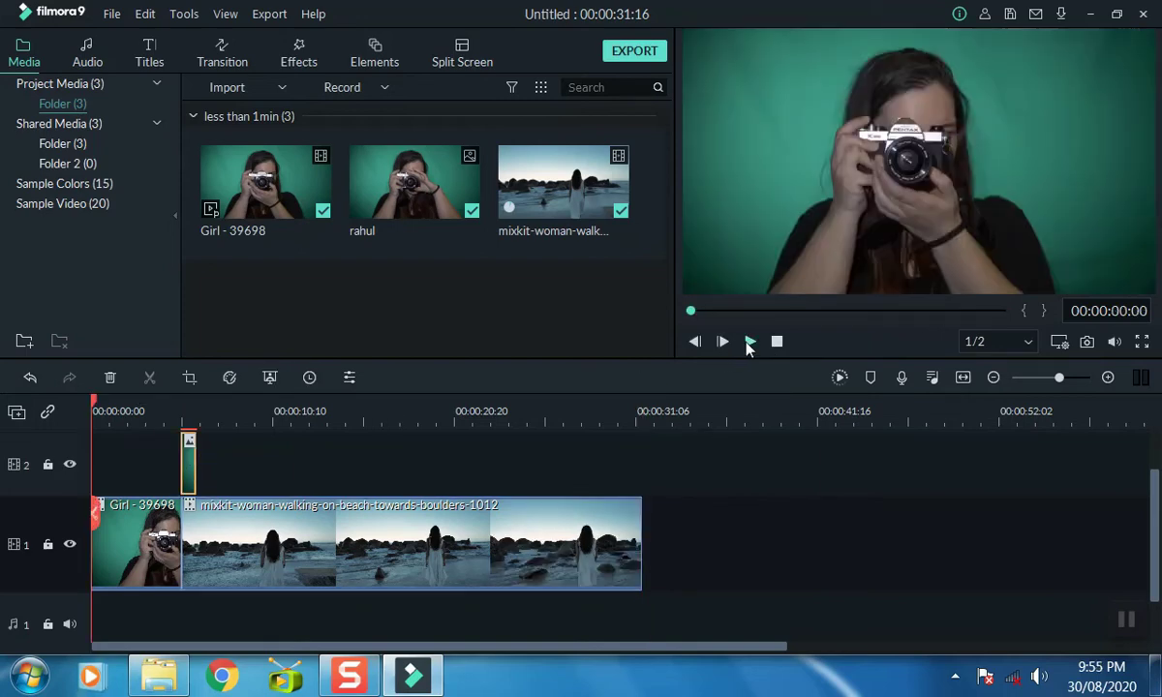
pyautogui.click(749, 342)
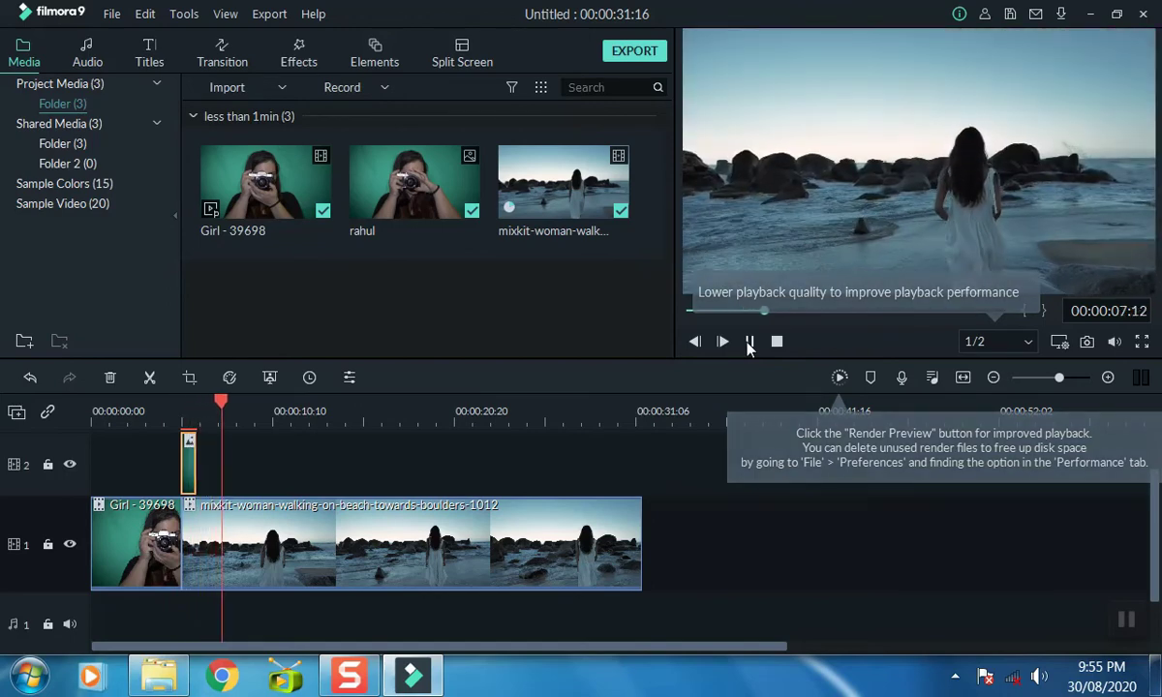
pyautogui.click(749, 342)
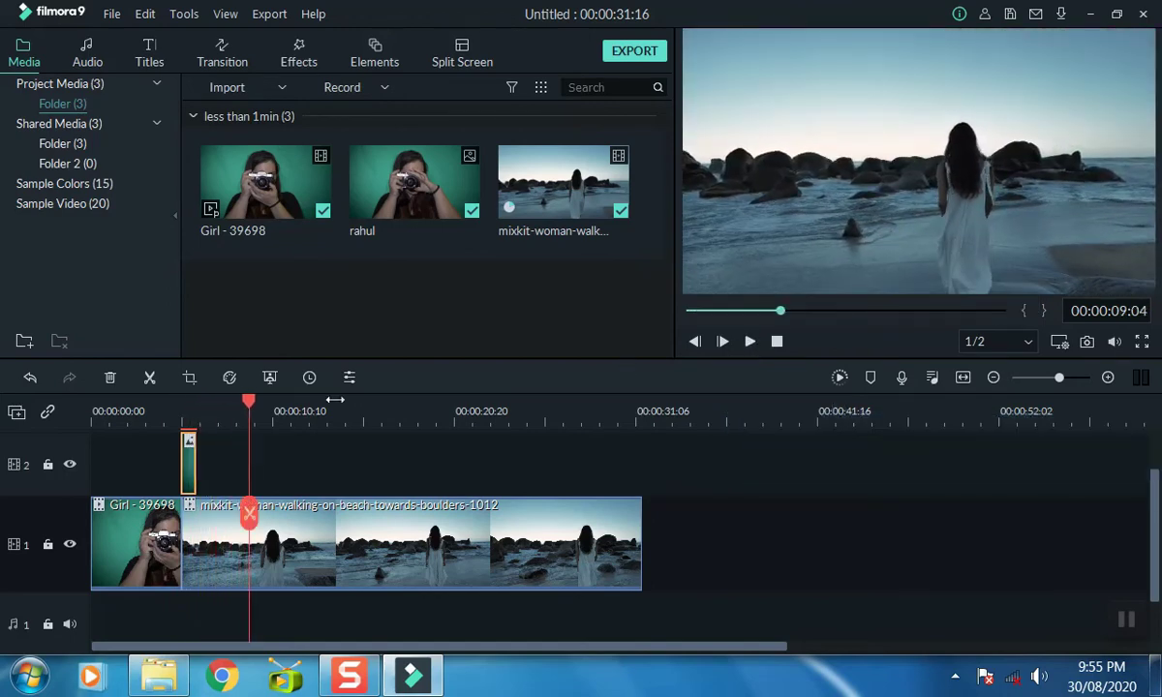
# Step: Split the beach clip on track 1 at 00:00:06:02, where the PNG clip on track 2 ends
pyautogui.click(196, 420)
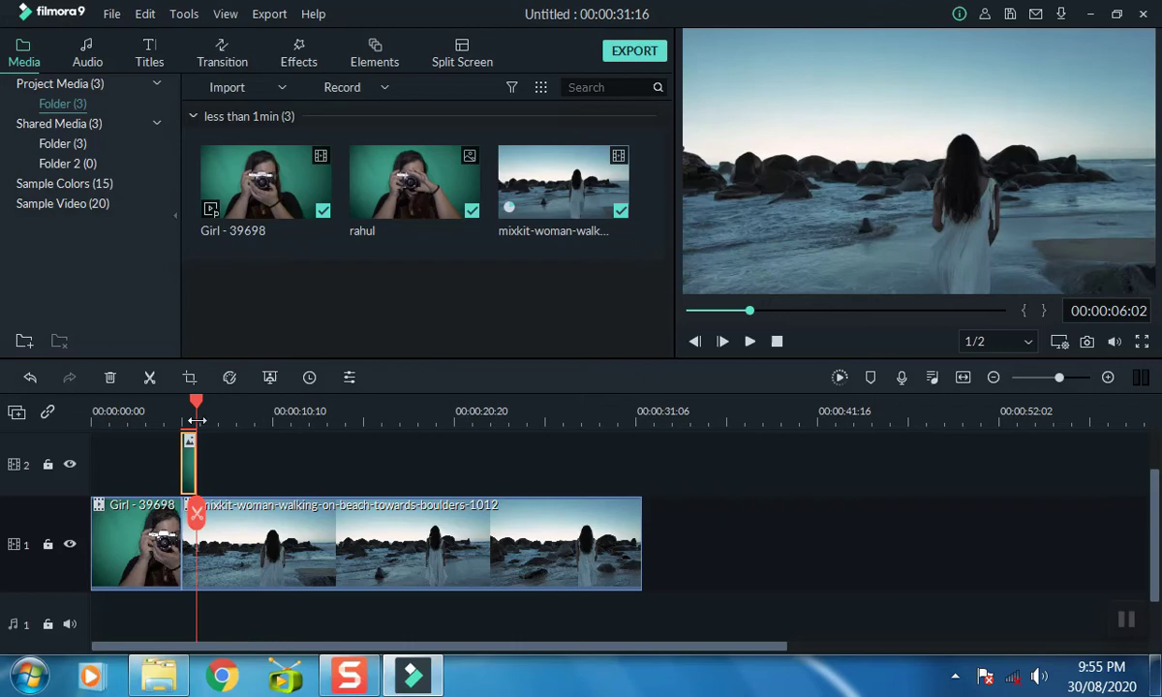
pyautogui.click(197, 511)
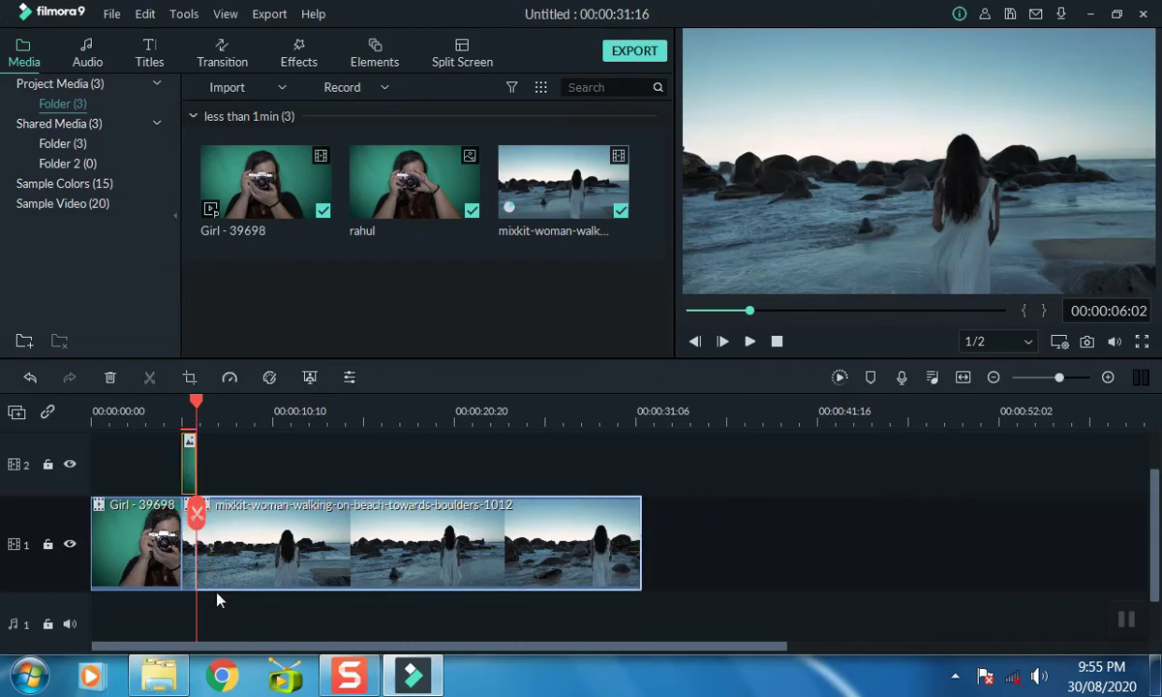
# Step: Set the brightness of the PNG clip on track 2 to -33
pyautogui.click(187, 447)
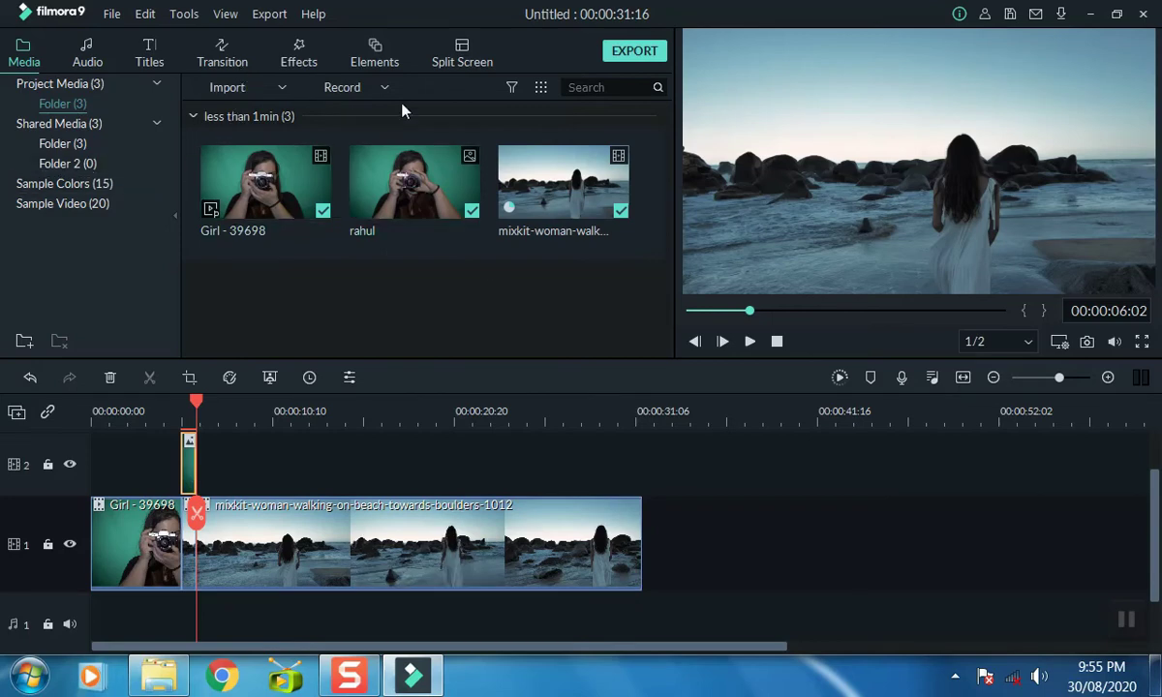
pyautogui.click(349, 379)
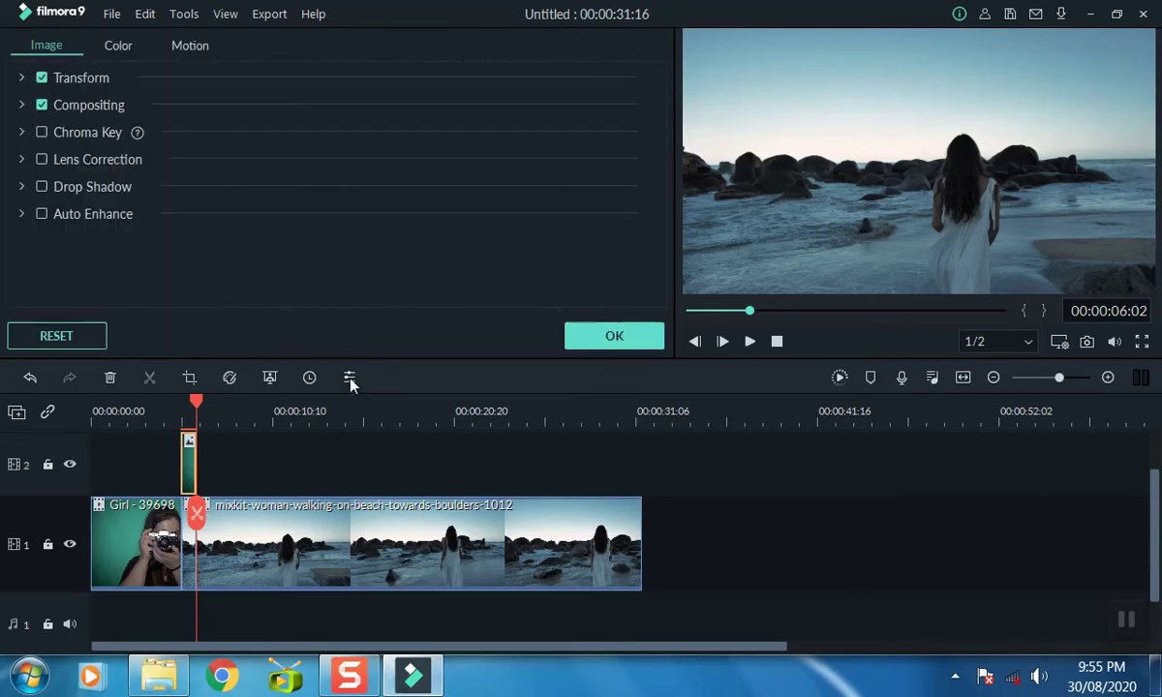
pyautogui.click(122, 45)
pyautogui.scroll(-5, 414, 260)
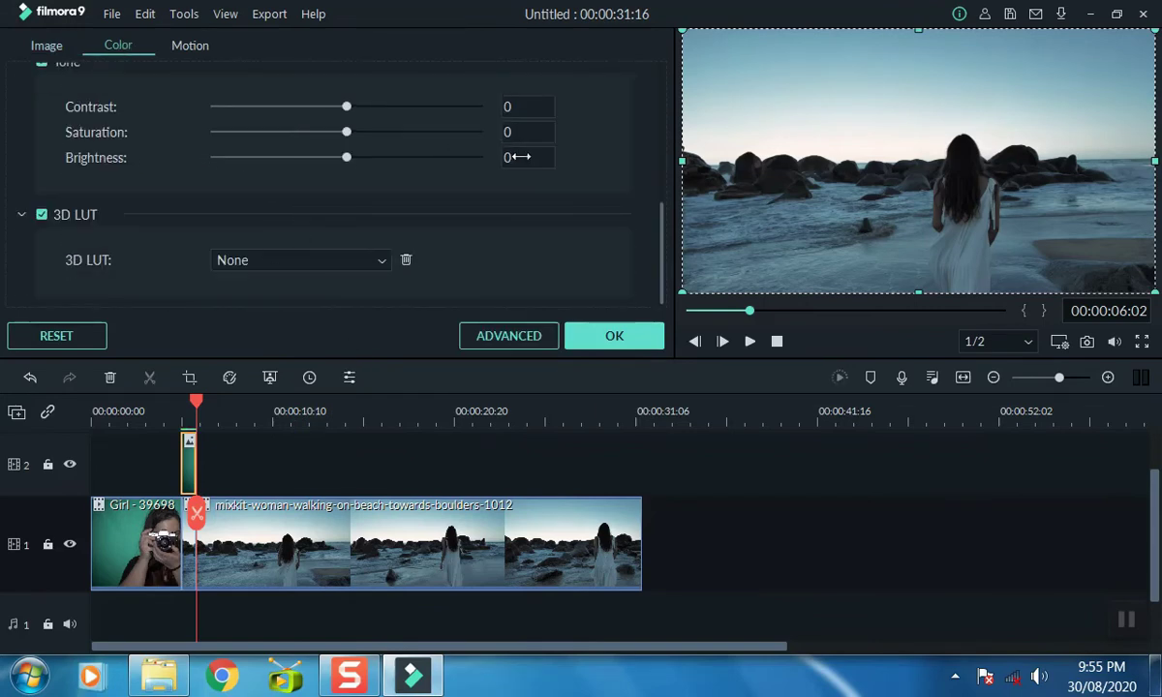
pyautogui.click(303, 158)
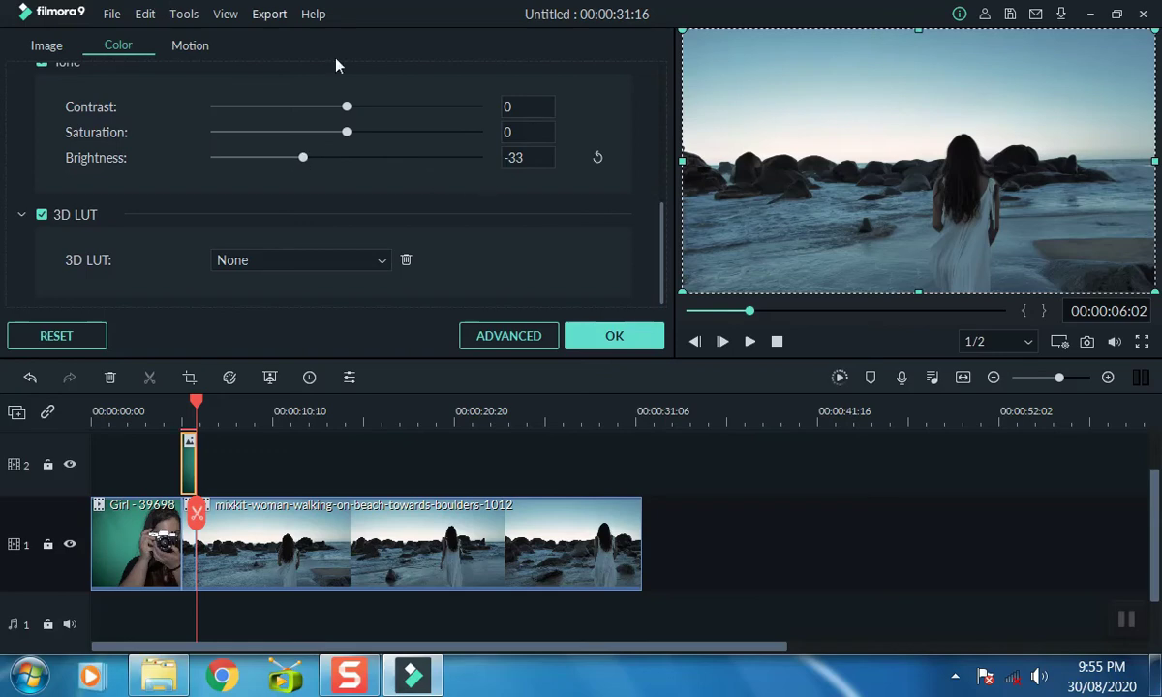
pyautogui.click(594, 336)
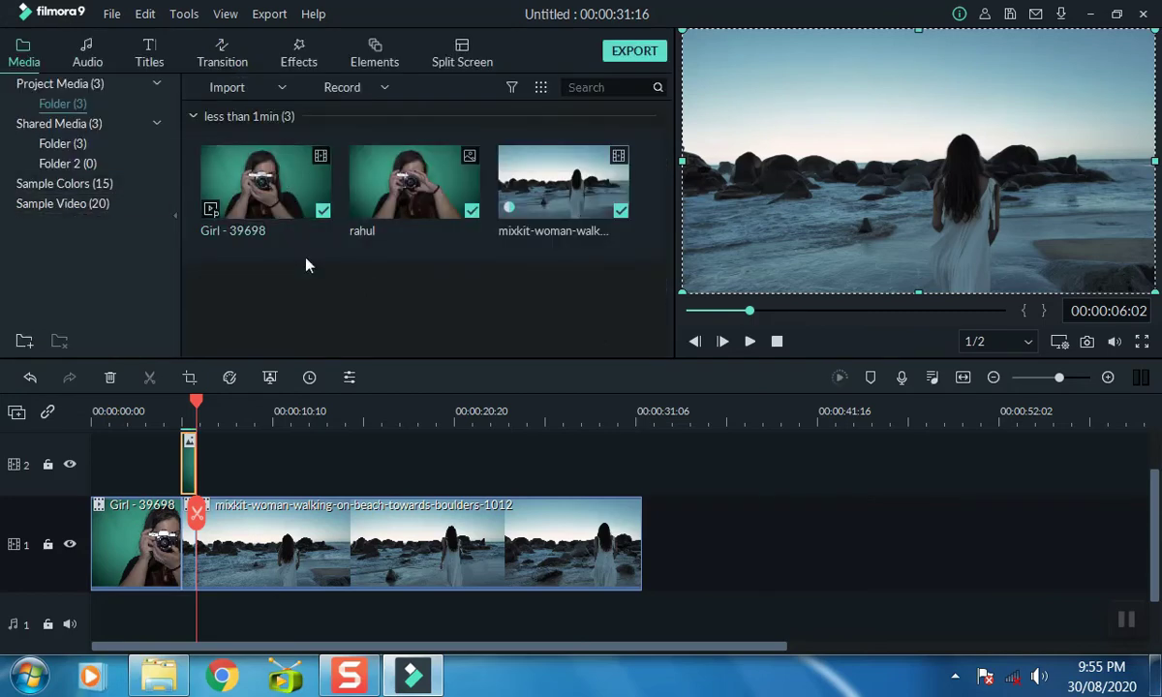
# Step: Play the lens zoom twice from shortly before the PNG clip to review the darkened image
pyautogui.click(155, 399)
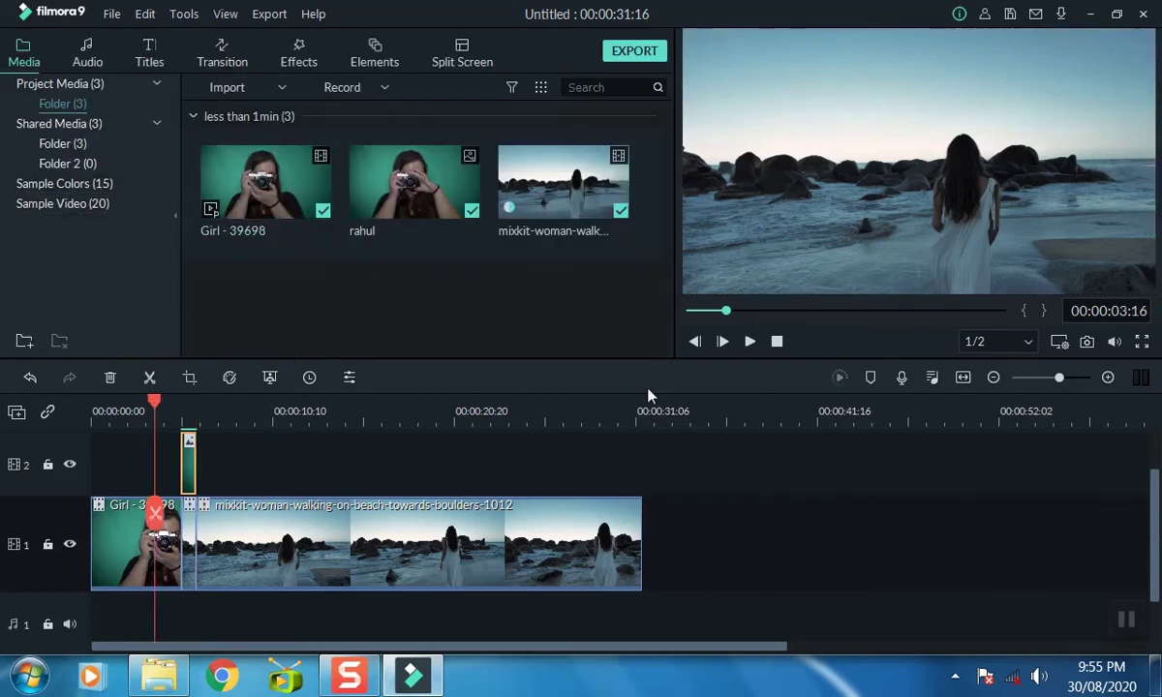
pyautogui.click(749, 342)
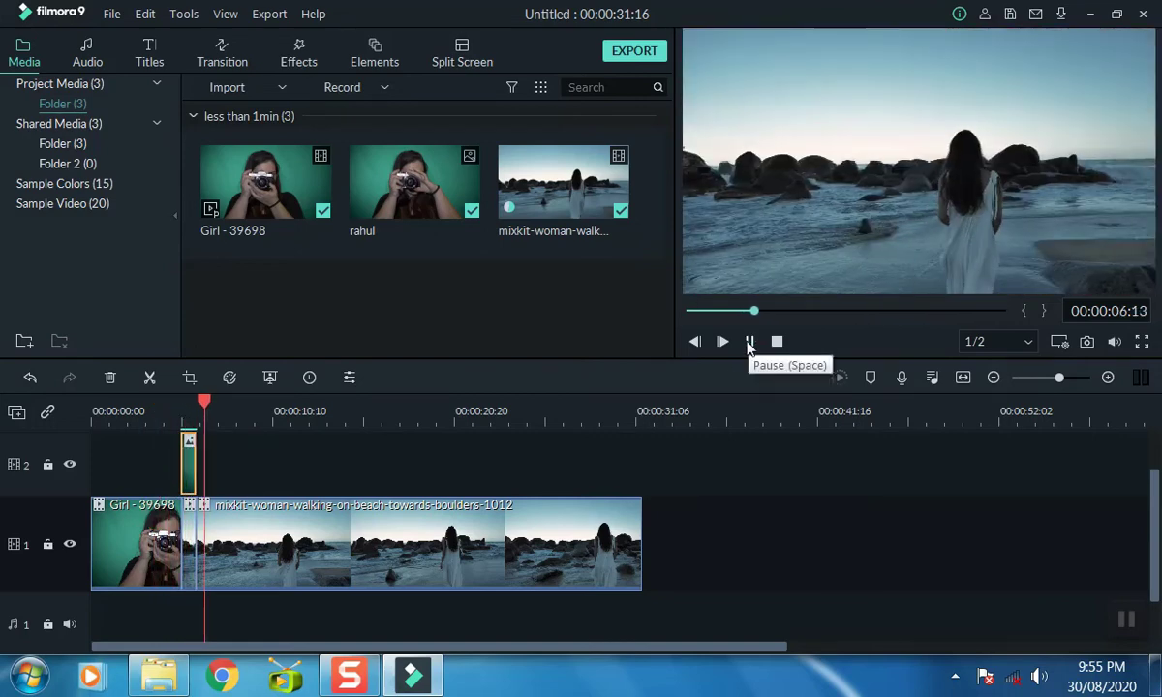
pyautogui.click(749, 342)
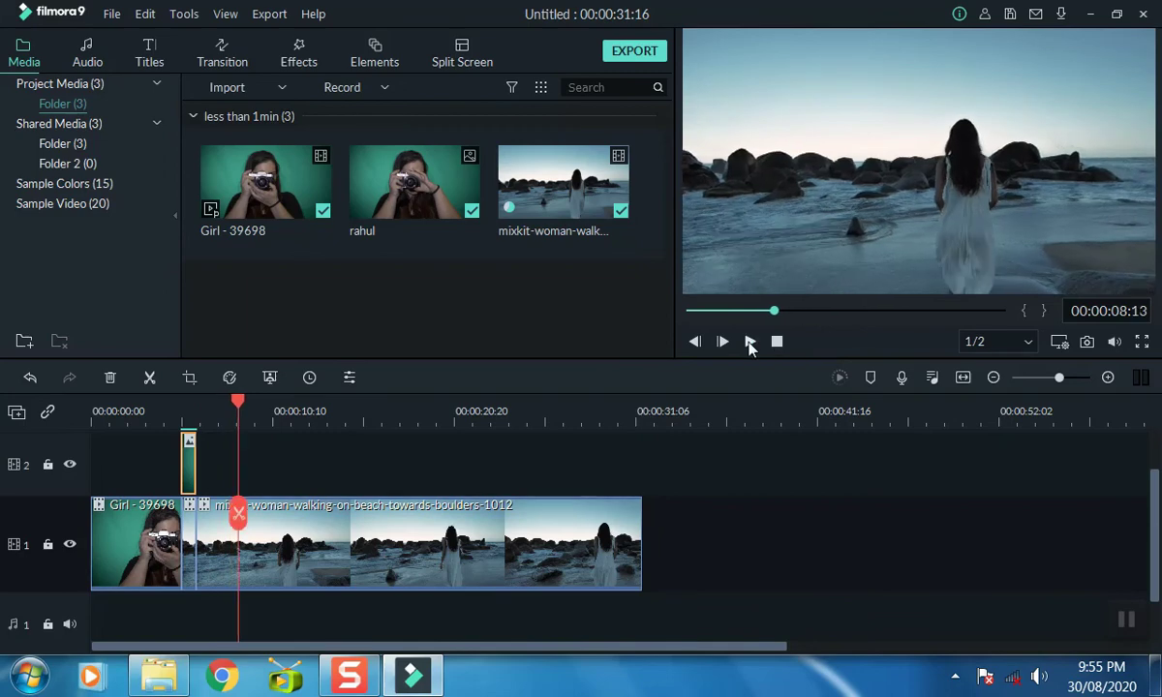
pyautogui.click(148, 415)
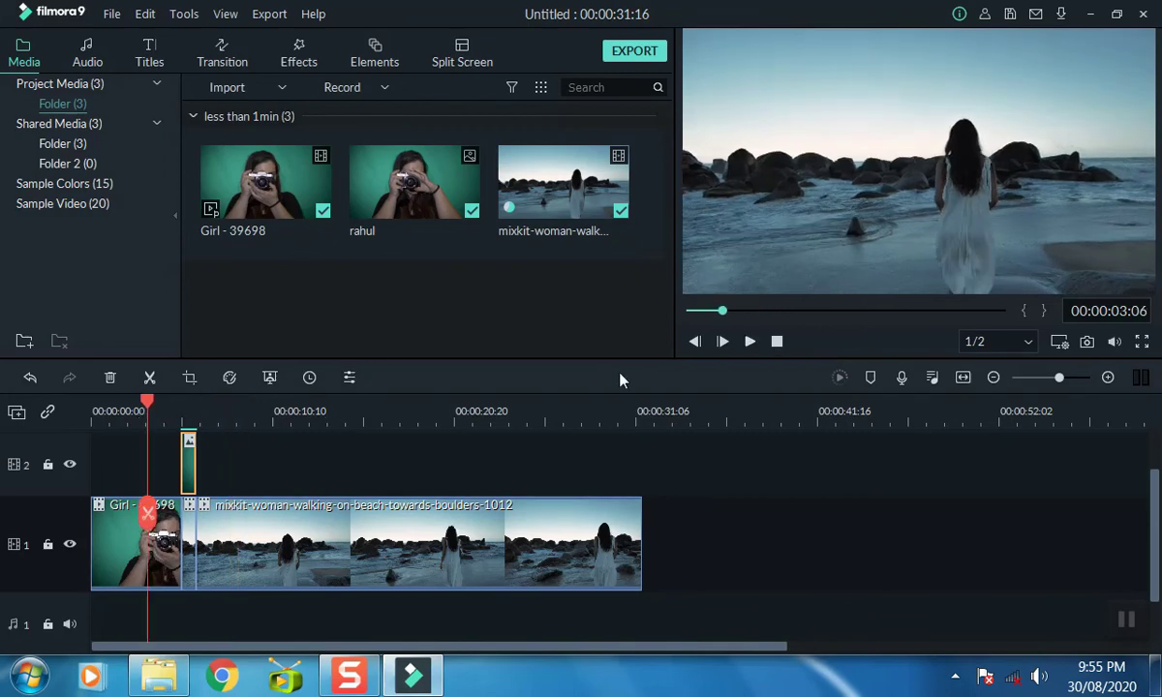
pyautogui.click(750, 341)
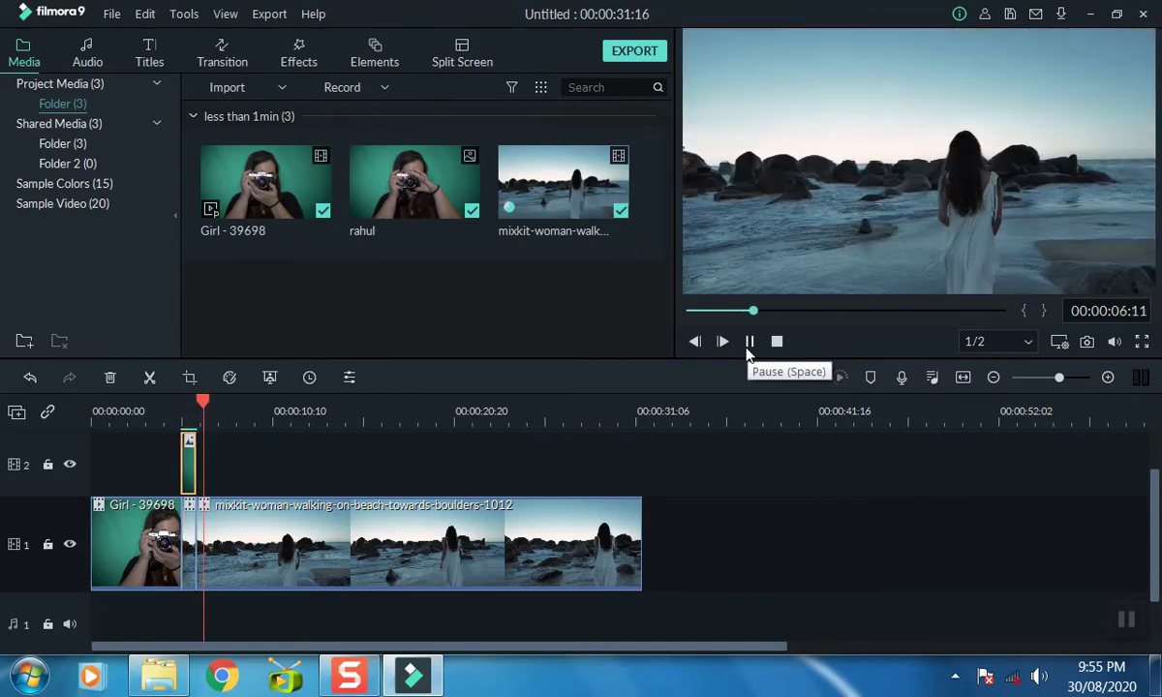
pyautogui.click(749, 345)
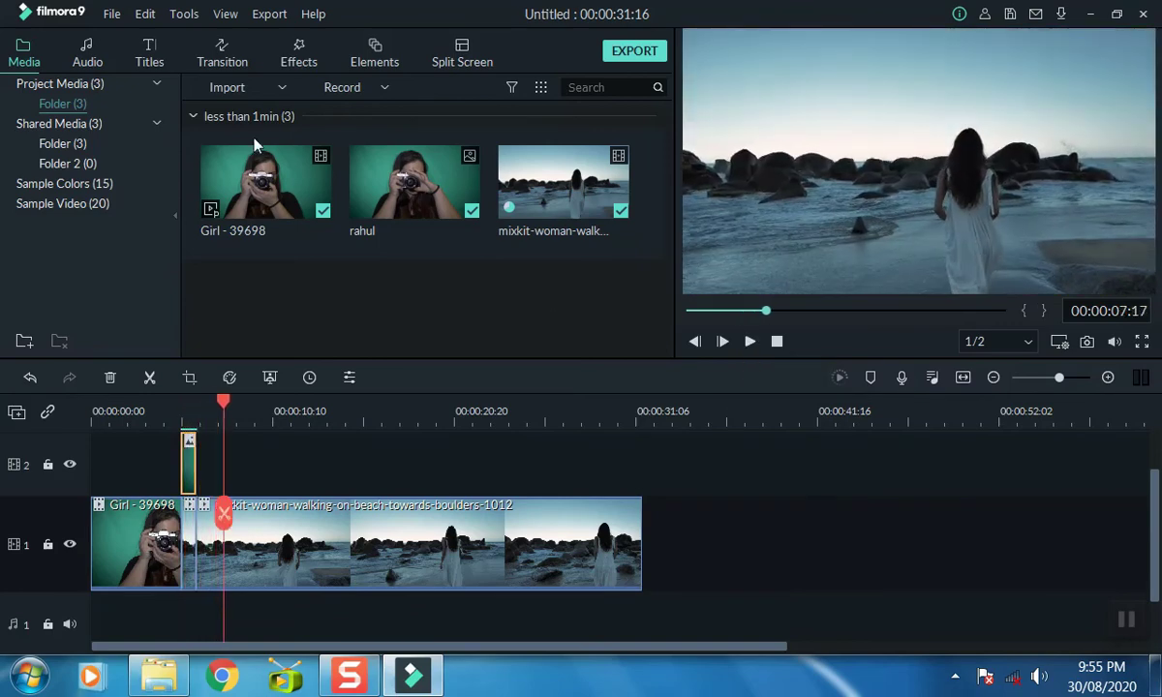
# Step: Add a Dissolve transition at the cut between the two beach clip parts on track 1 and return the playhead to the start
pyautogui.click(213, 56)
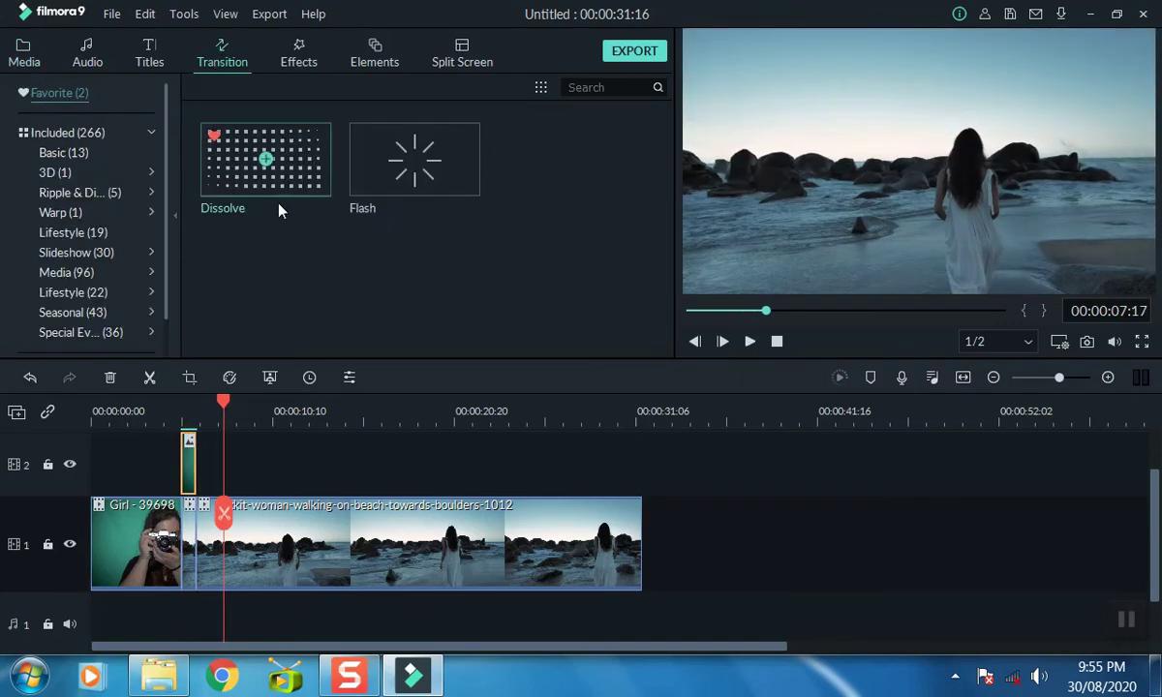
pyautogui.moveTo(296, 161); pyautogui.dragTo(199, 545)
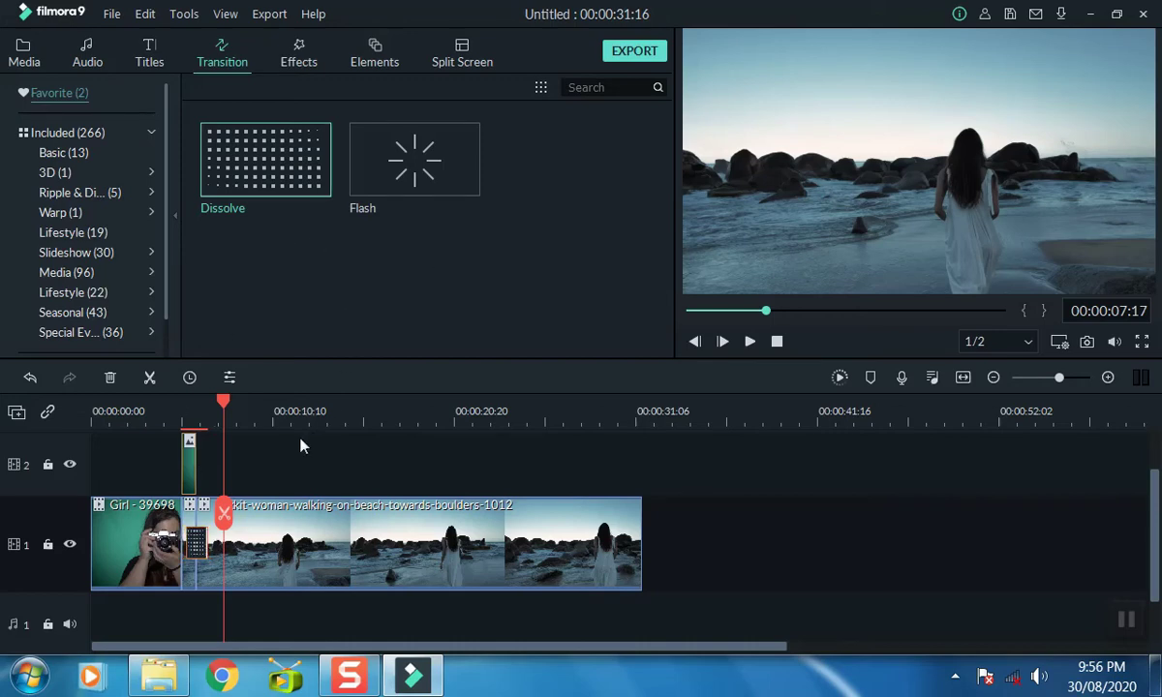
pyautogui.scroll(1, 345, 532)
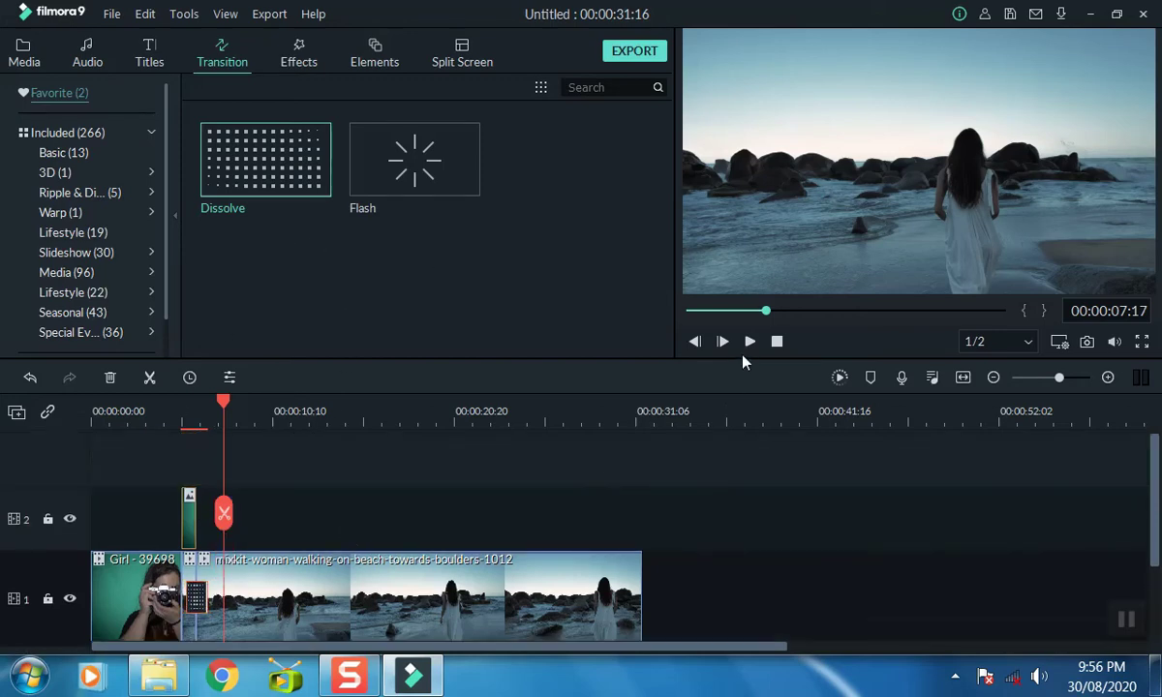
pyautogui.click(779, 343)
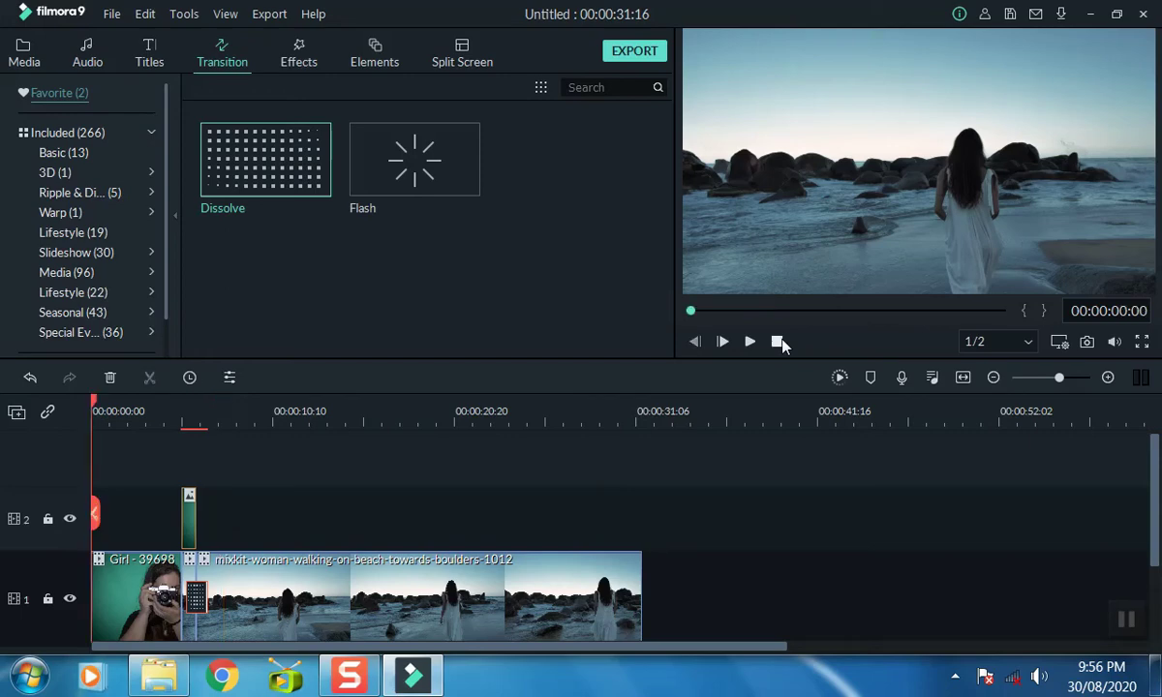
# Step: Place the Mosaic utility effect on a third track, starting level with the PNG clip at 00:00:05:06
pyautogui.click(298, 62)
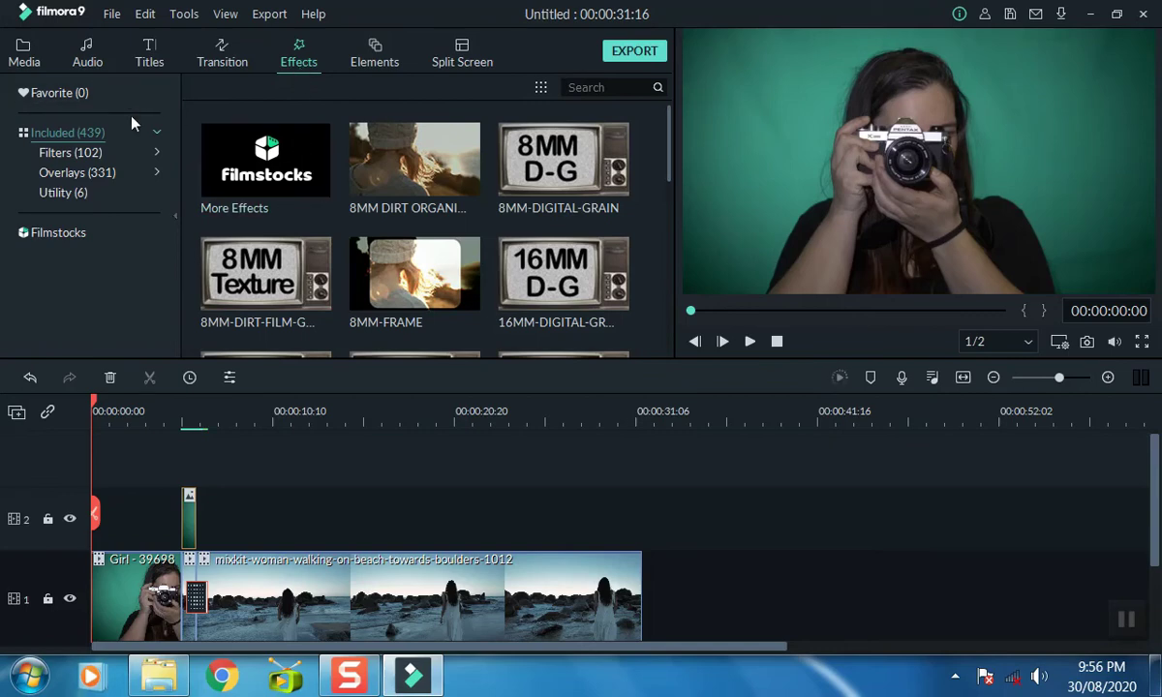
pyautogui.click(79, 200)
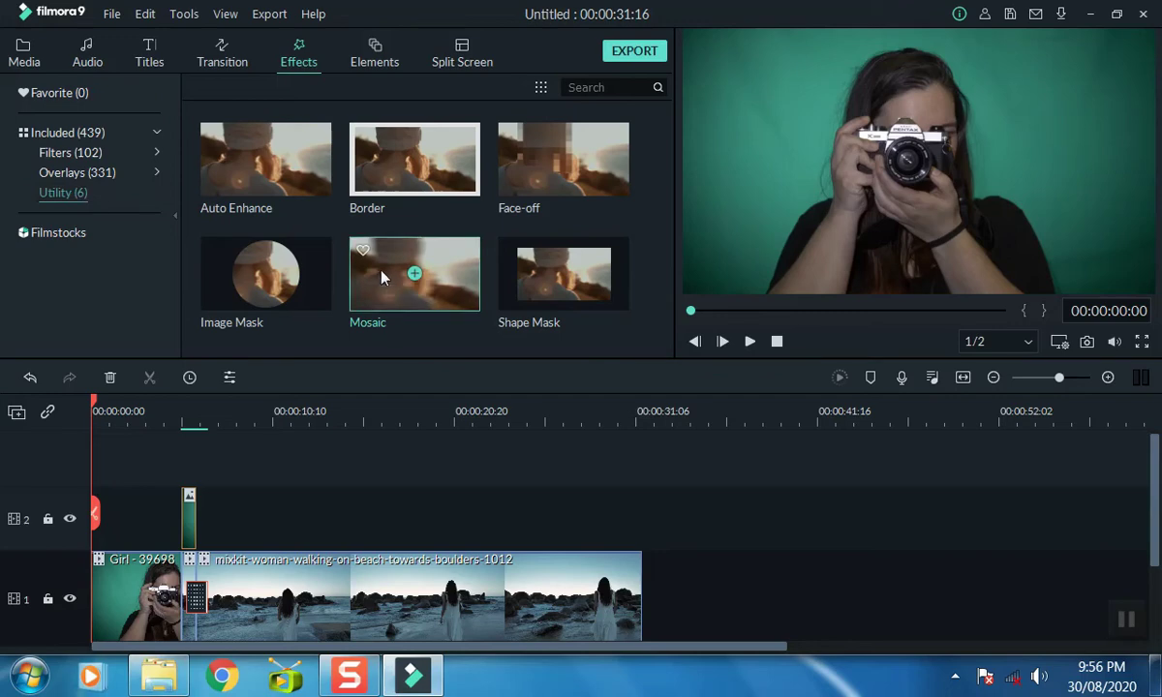
pyautogui.moveTo(381, 278); pyautogui.dragTo(181, 464)
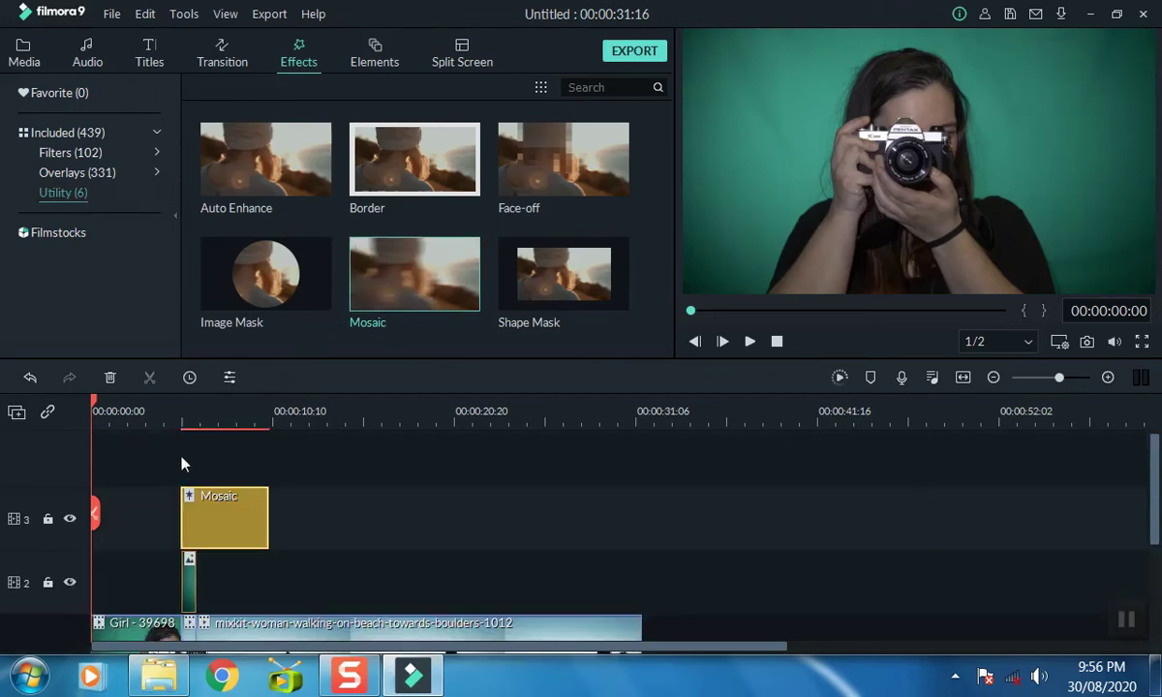
# Step: Trim the end of the Mosaic effect to 00:00:06:01
pyautogui.click(192, 409)
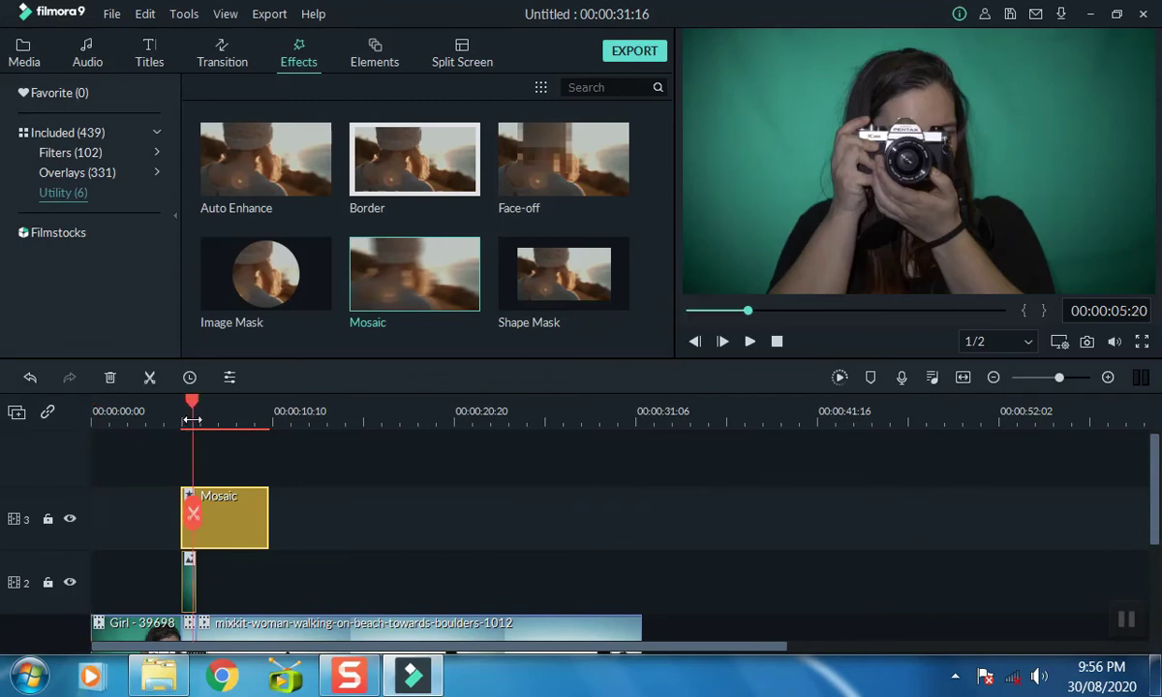
pyautogui.moveTo(201, 408); pyautogui.dragTo(204, 408)
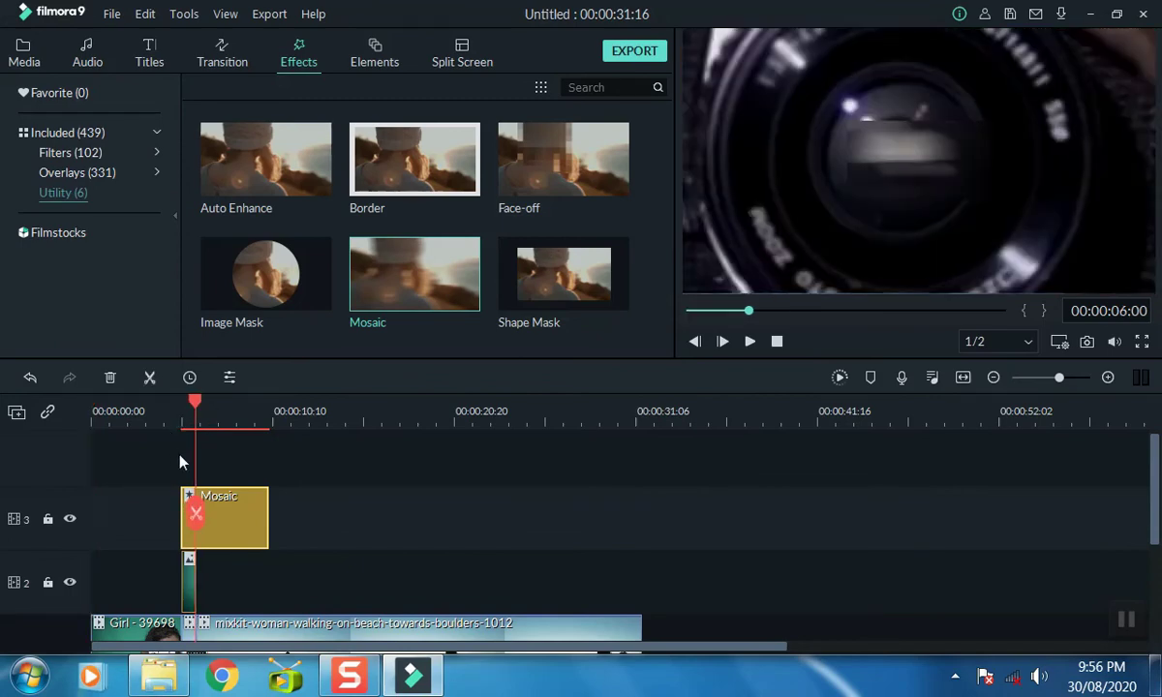
pyautogui.press('Right')
pyautogui.press('Right')
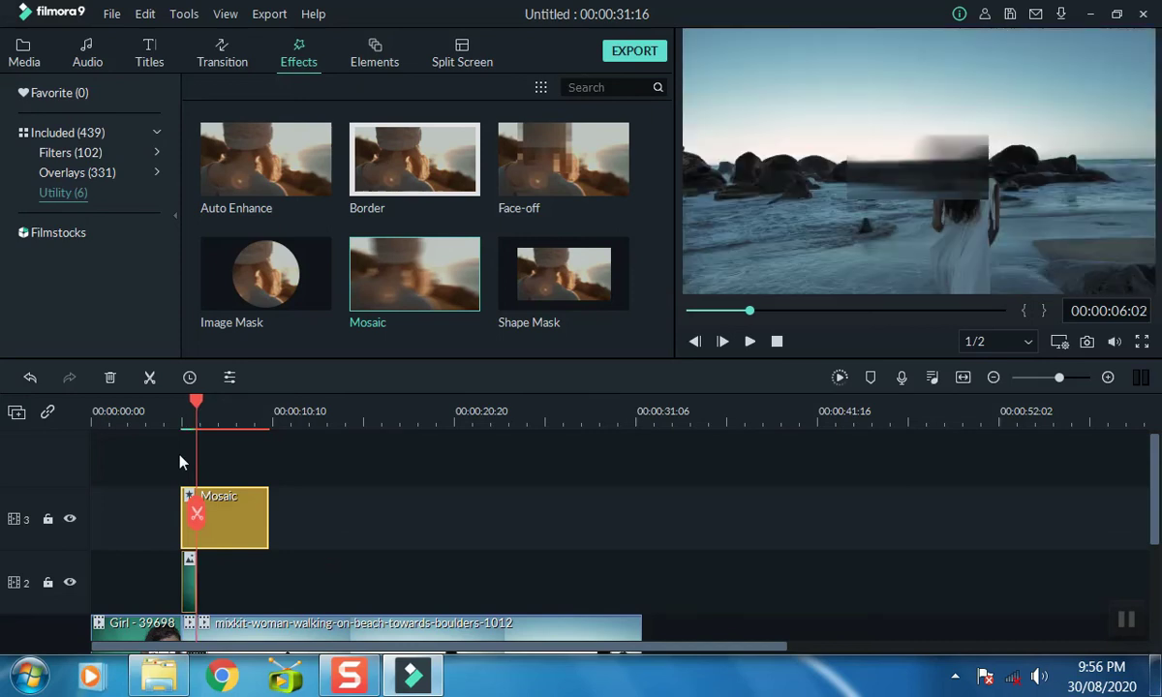
pyautogui.press('Left')
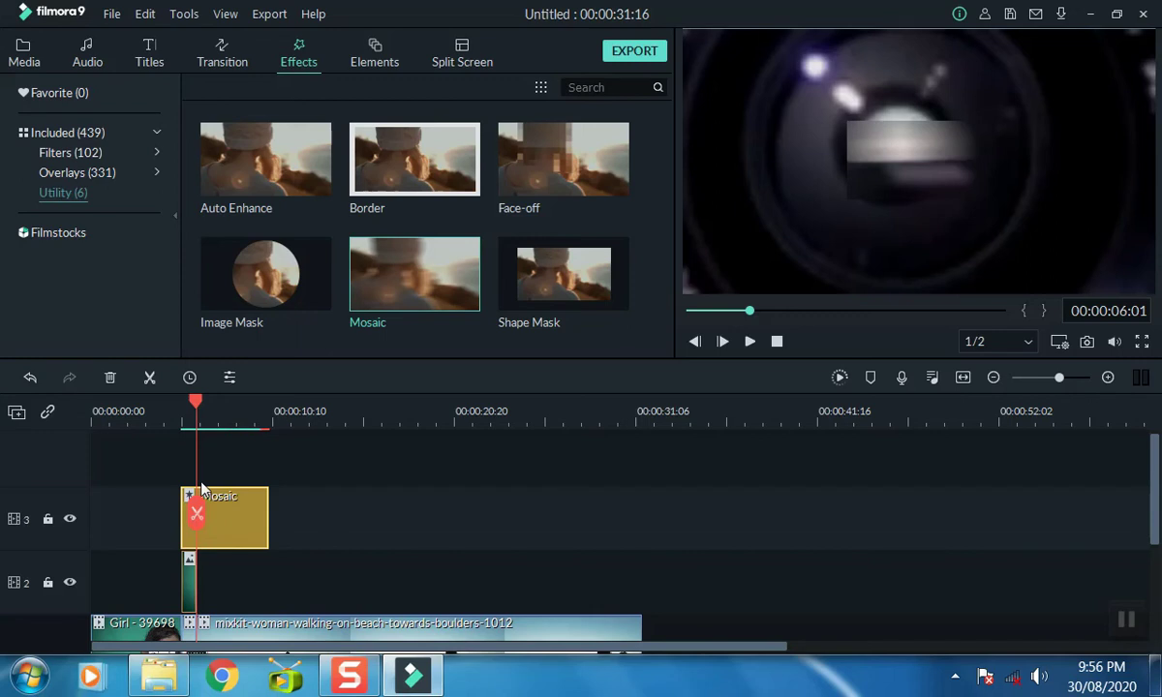
pyautogui.hotkey('alt', ']')
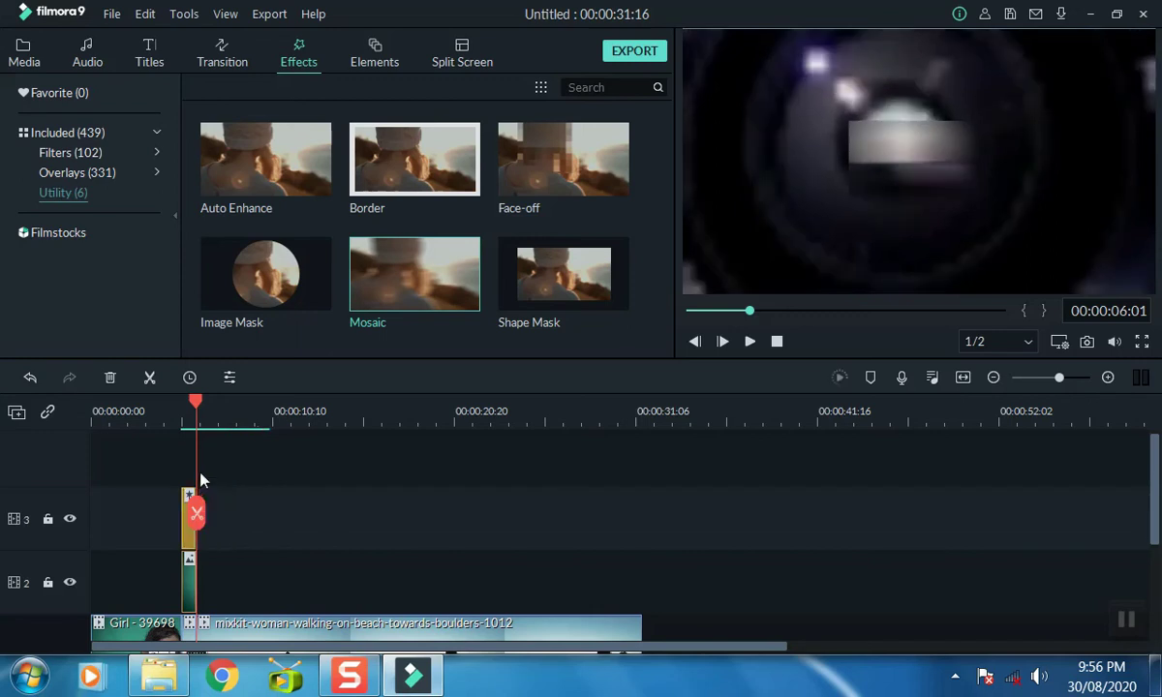
# Step: Stretch the Mosaic effect's area over the whole frame, with its blur amount set to 100 and opacity to 32
pyautogui.doubleClick(188, 501)
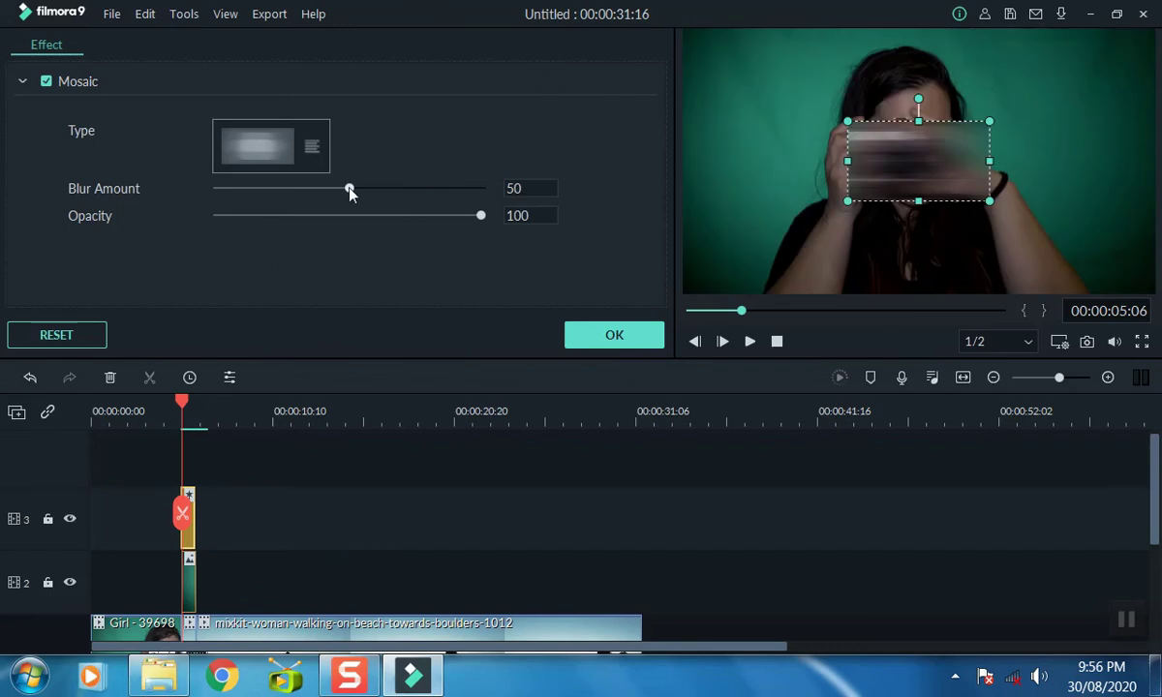
pyautogui.moveTo(350, 191); pyautogui.dragTo(446, 201)
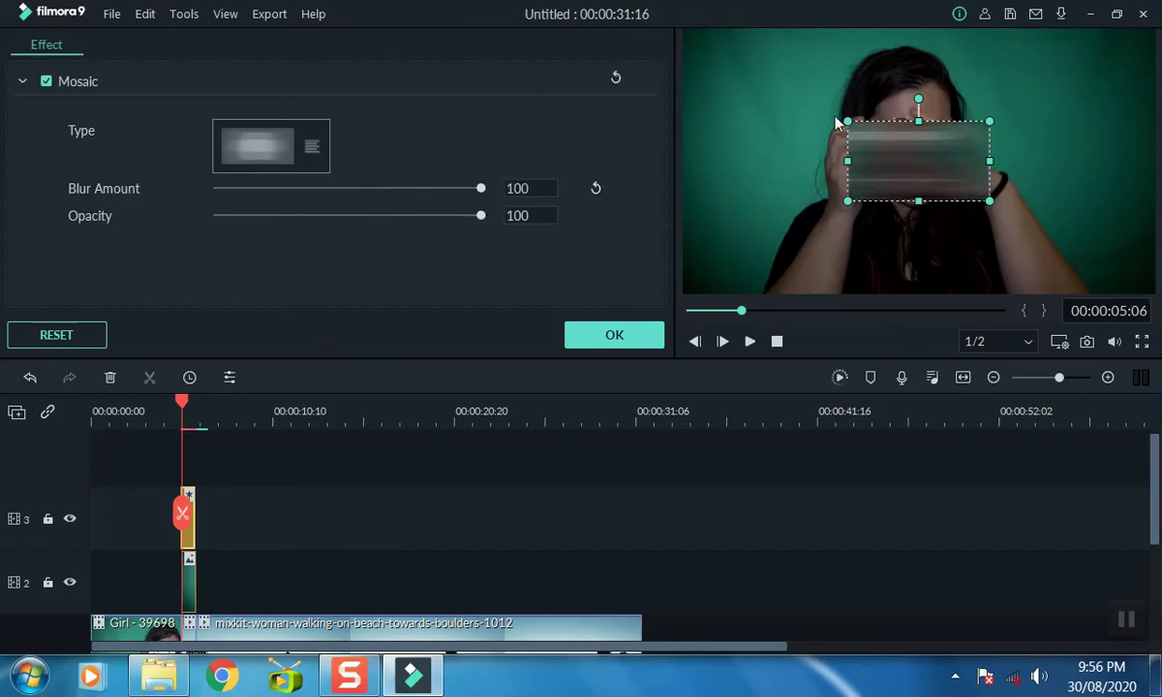
pyautogui.moveTo(847, 200); pyautogui.dragTo(667, 299)
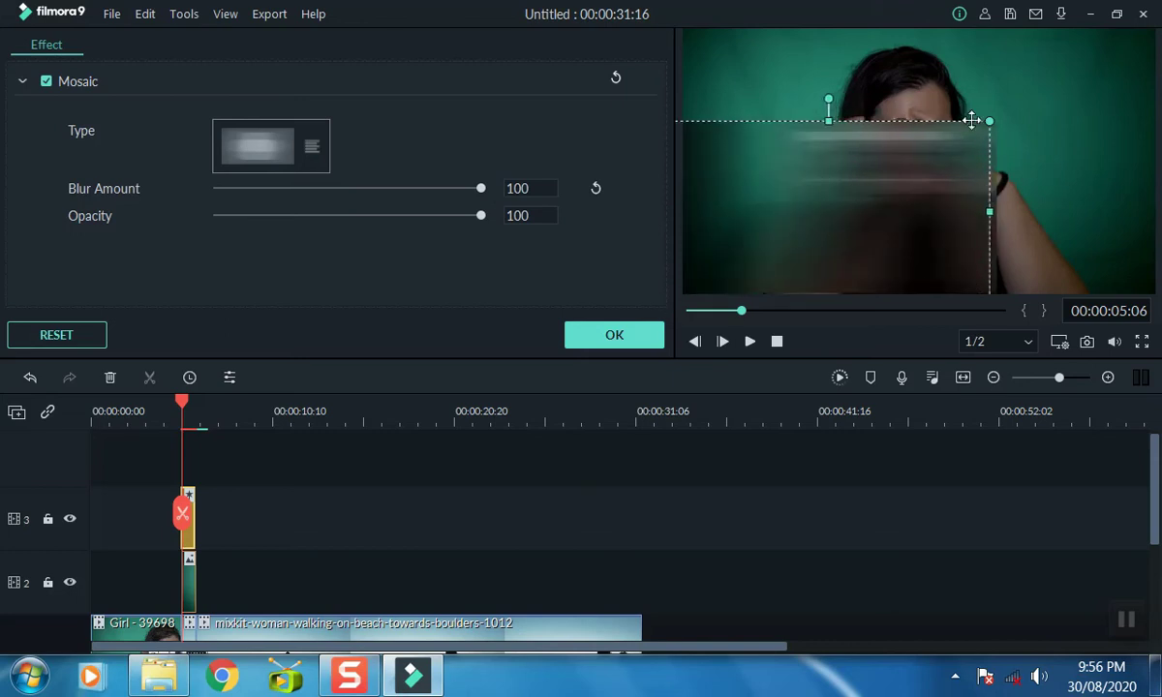
pyautogui.moveTo(989, 120); pyautogui.dragTo(1139, 13)
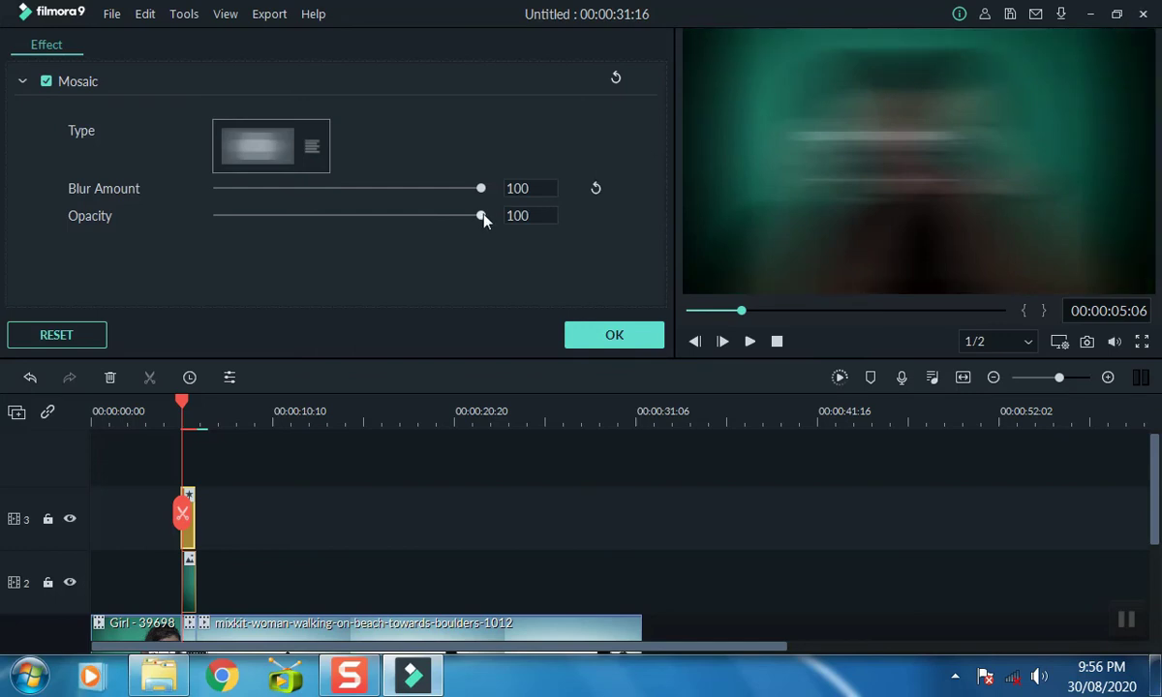
pyautogui.moveTo(481, 216); pyautogui.dragTo(304, 217)
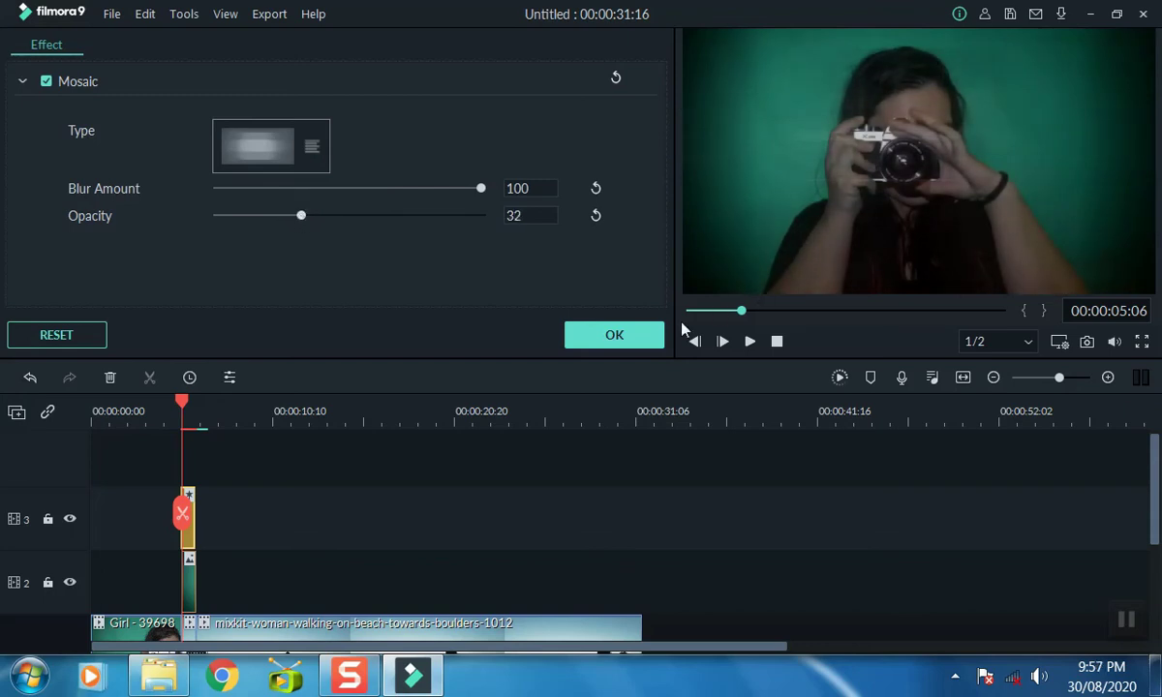
# Step: Play the lens transition from the start of the Mosaic clip to review the blur, and accept the effect settings
pyautogui.click(751, 341)
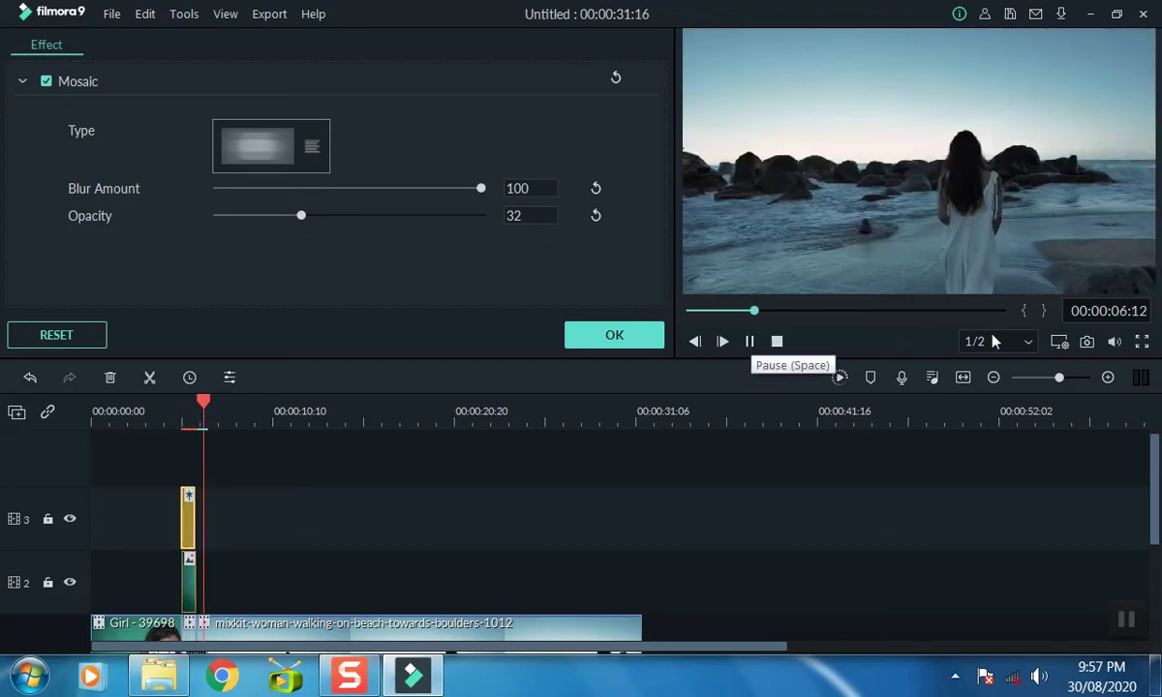
pyautogui.click(752, 343)
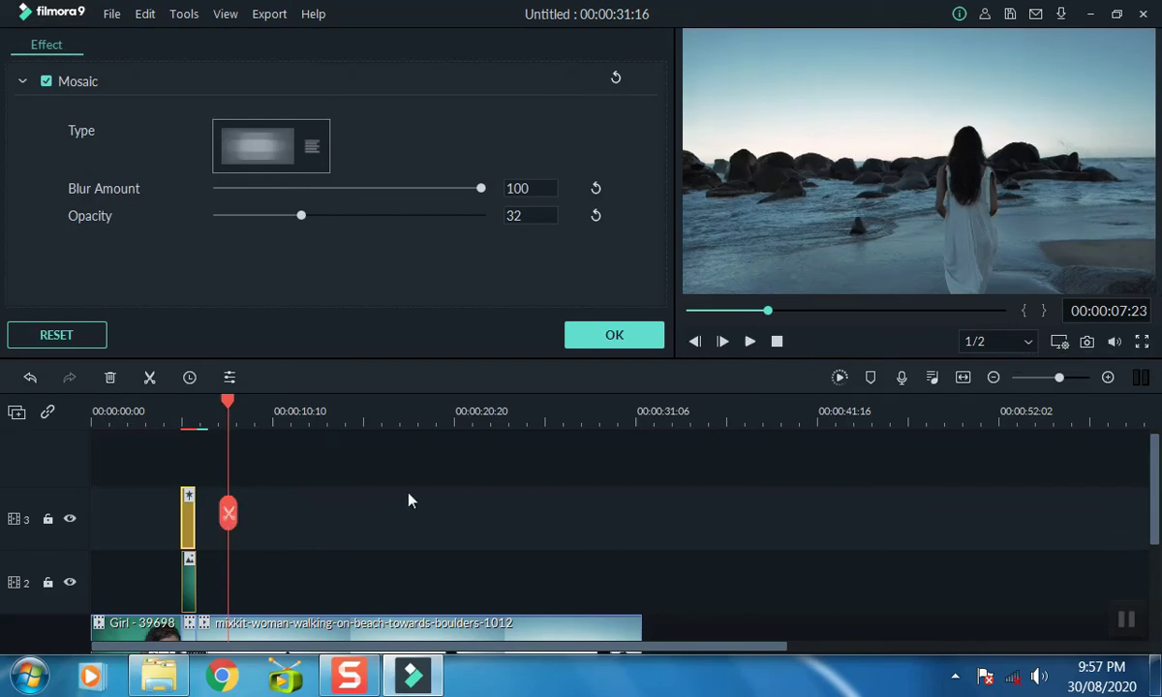
pyautogui.scroll(-1, 422, 459)
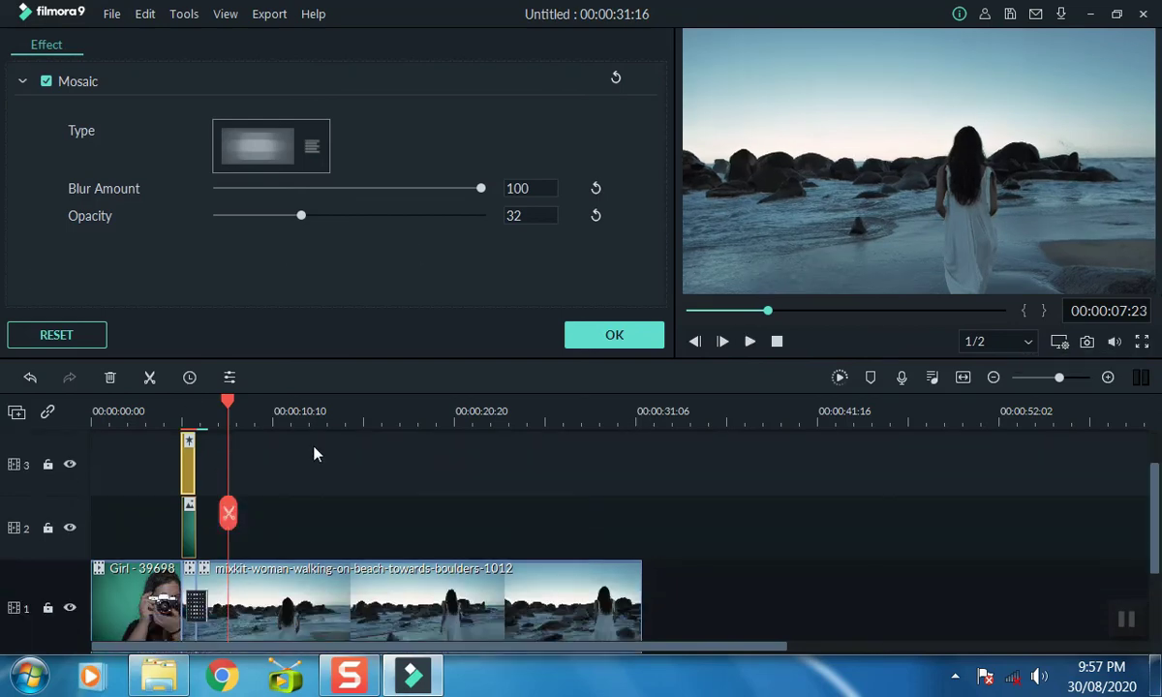
pyautogui.click(611, 336)
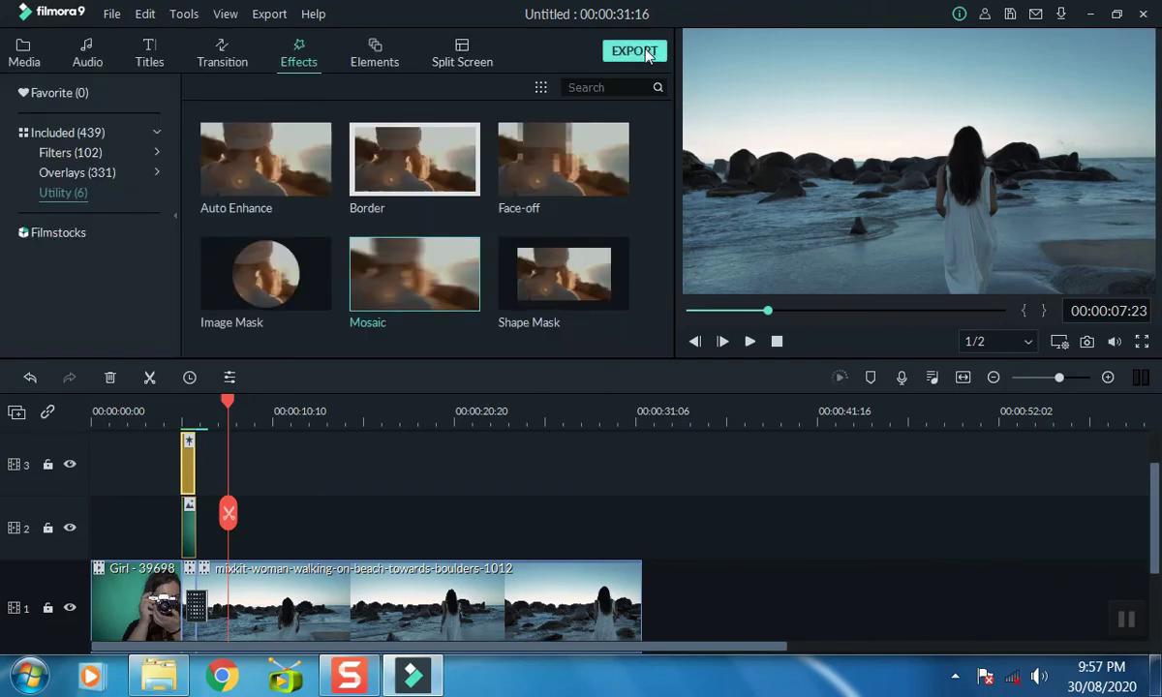
# Step: Export the project to the Desktop as an MP4 named My Video, with the frame rate set to 30 fps
pyautogui.click(647, 53)
pyautogui.click(640, 52)
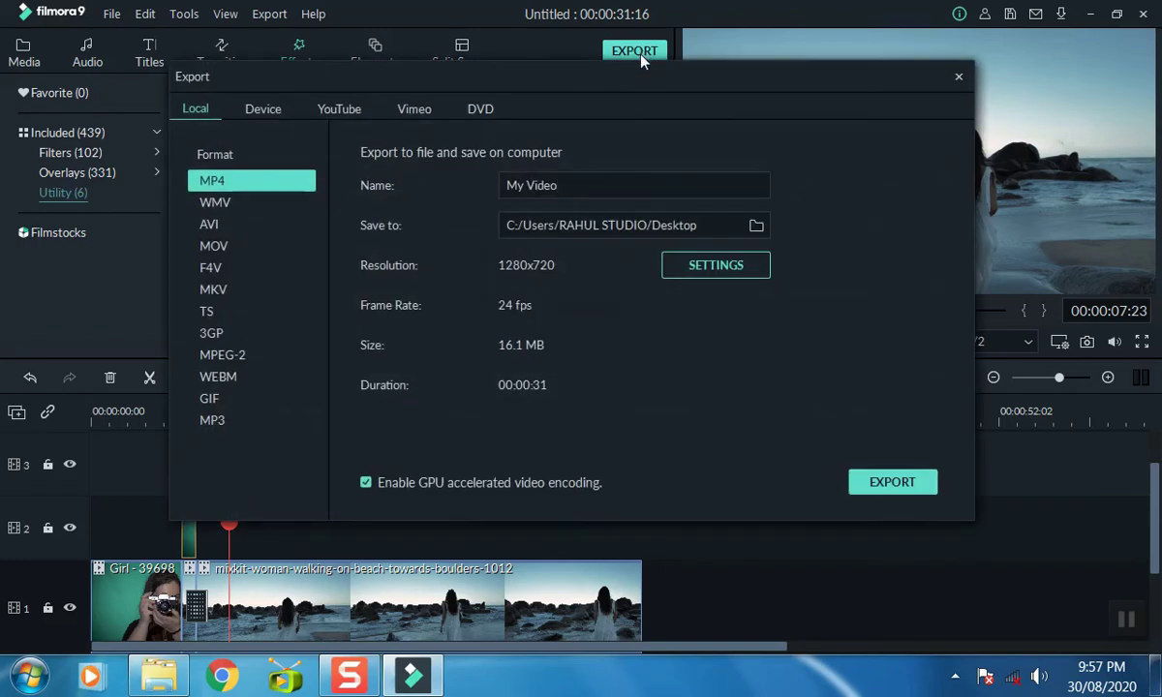
pyautogui.click(714, 265)
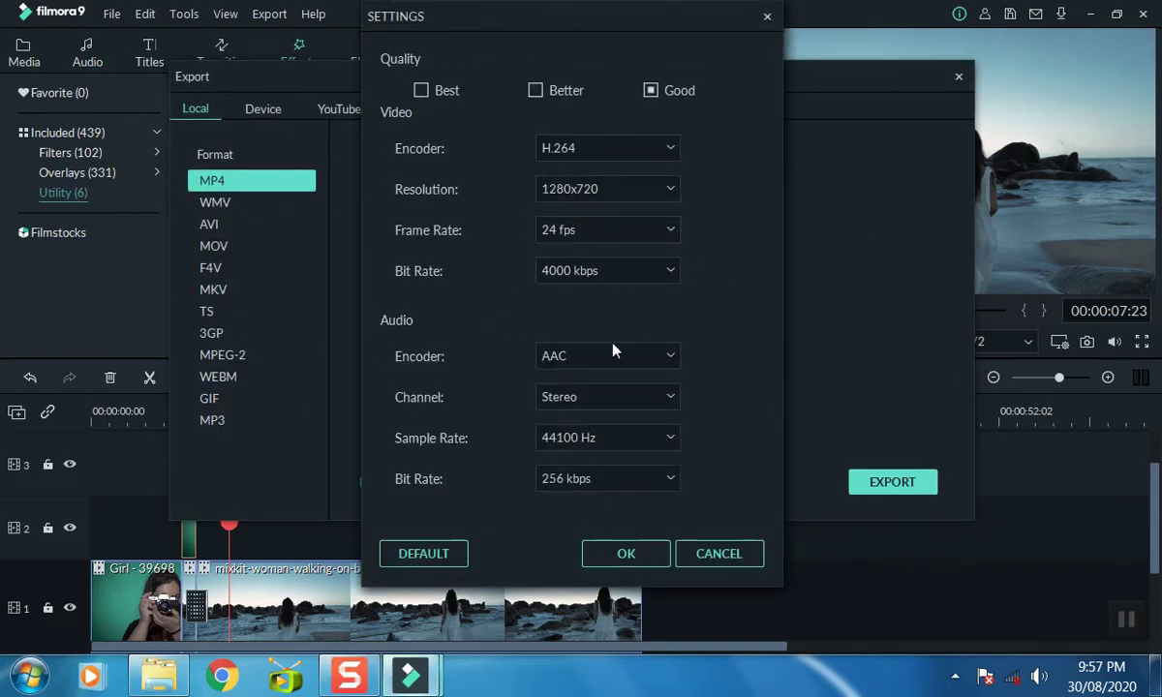
pyautogui.click(612, 230)
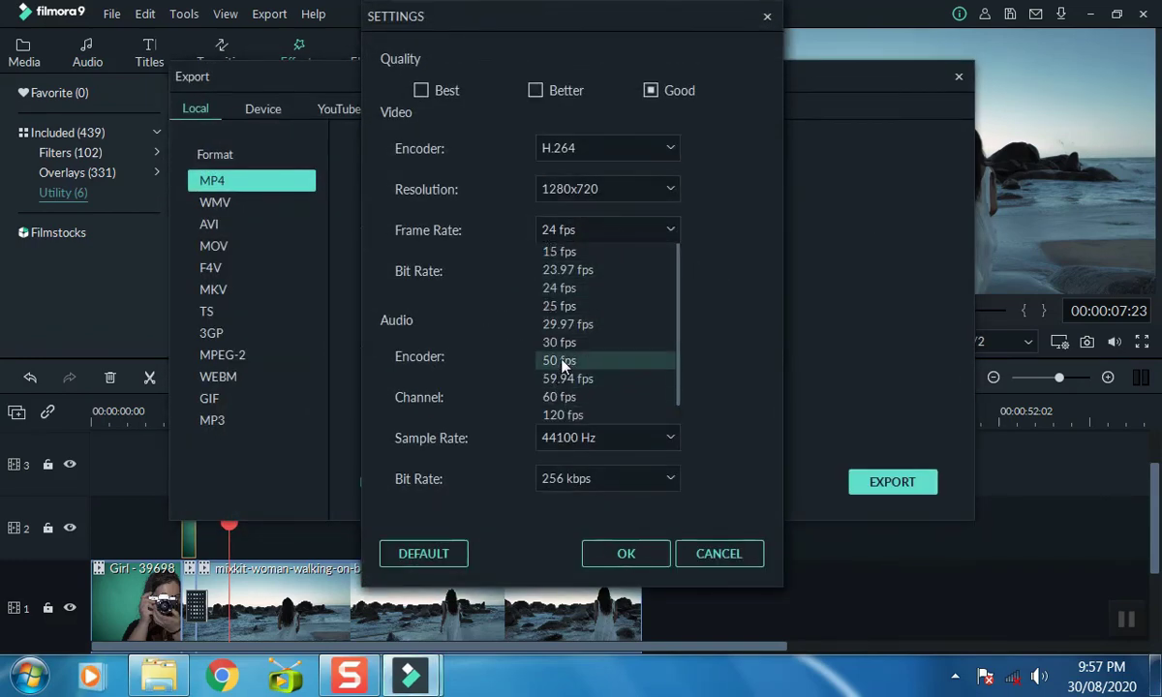
pyautogui.click(567, 342)
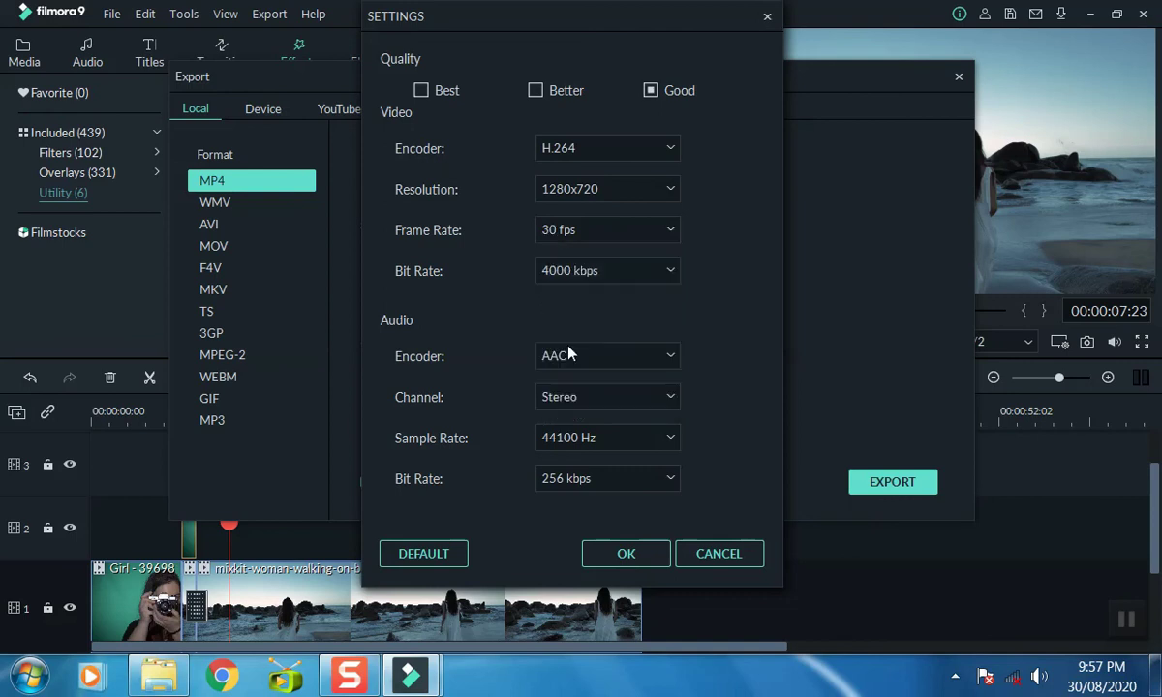
pyautogui.click(625, 556)
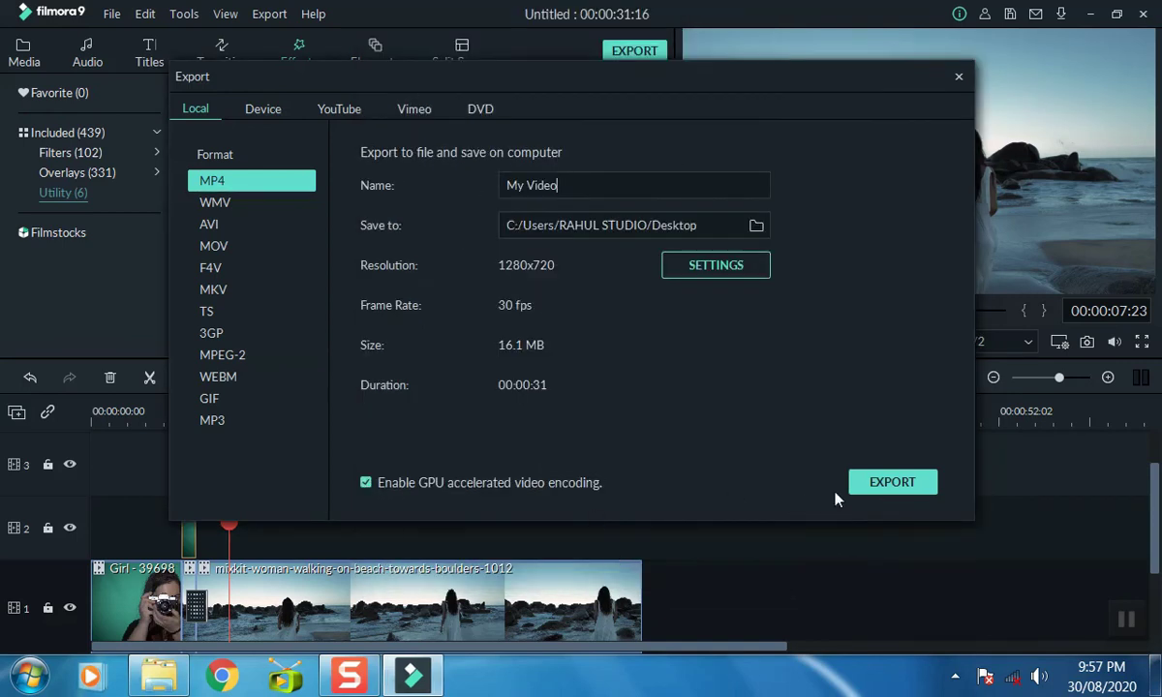
pyautogui.click(892, 482)
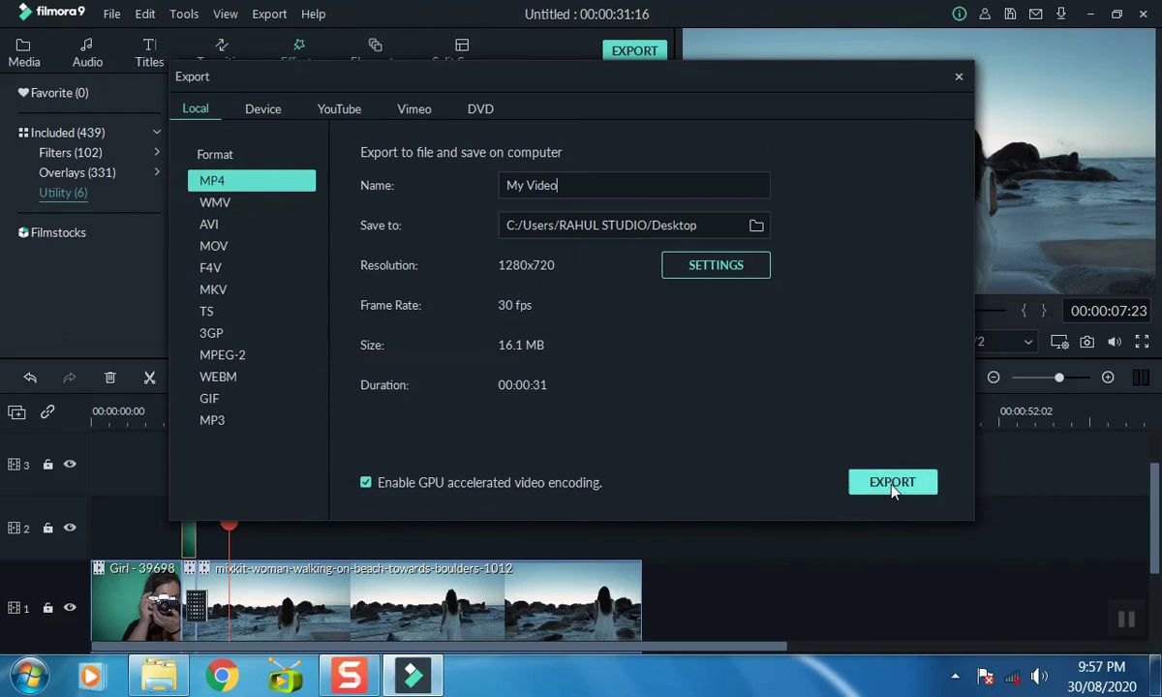